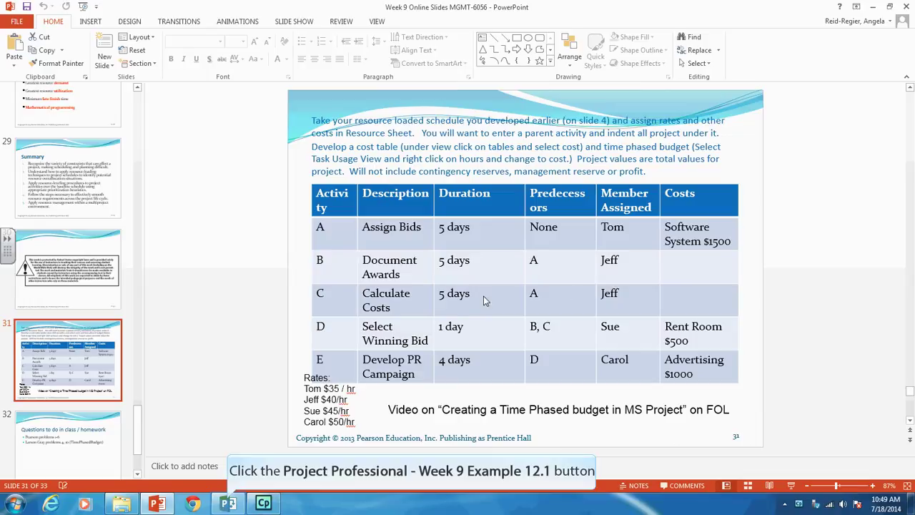
Step: Switch to Microsoft Project and insert a new task above Assign Bids
click(229, 504)
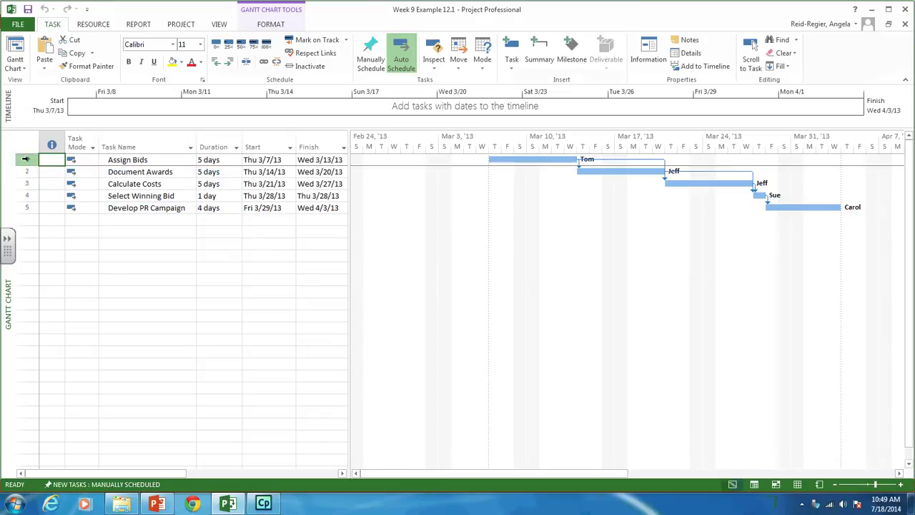
right_click(26, 159)
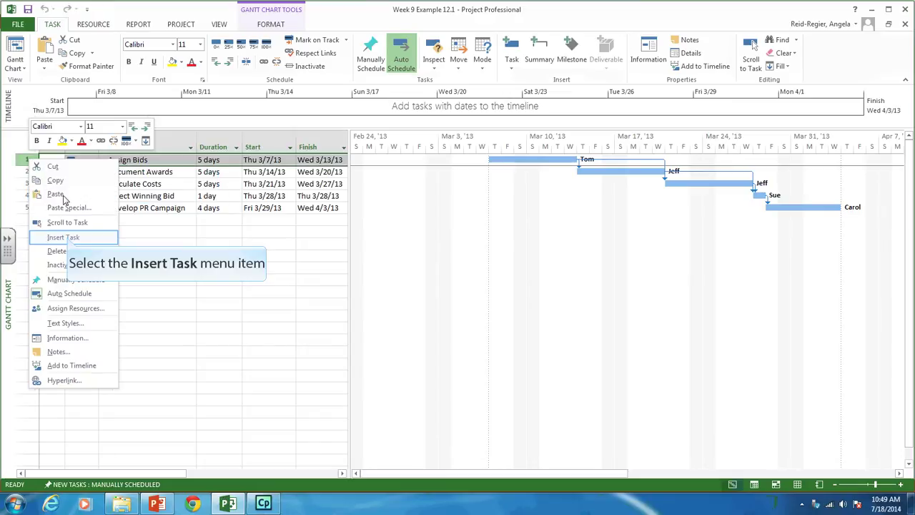
click(64, 237)
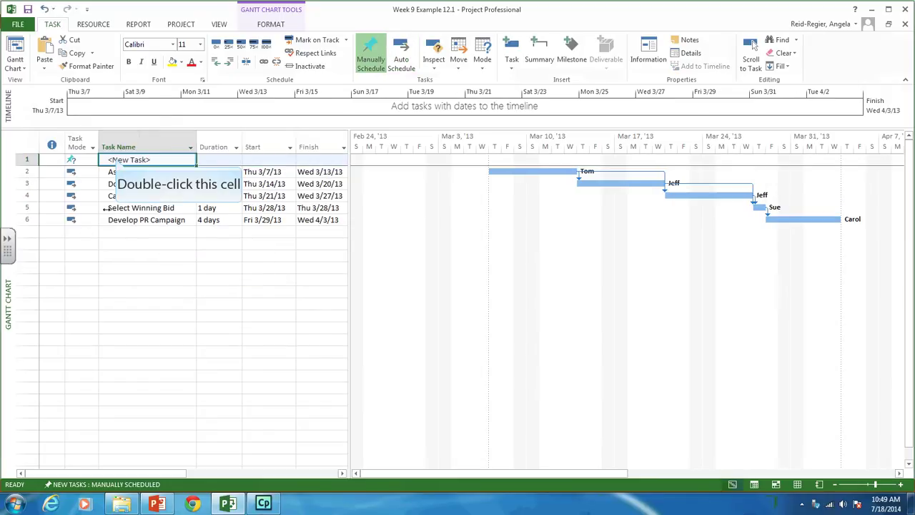
Step: Name the new first task Marketing Project in its task information
double_click(115, 158)
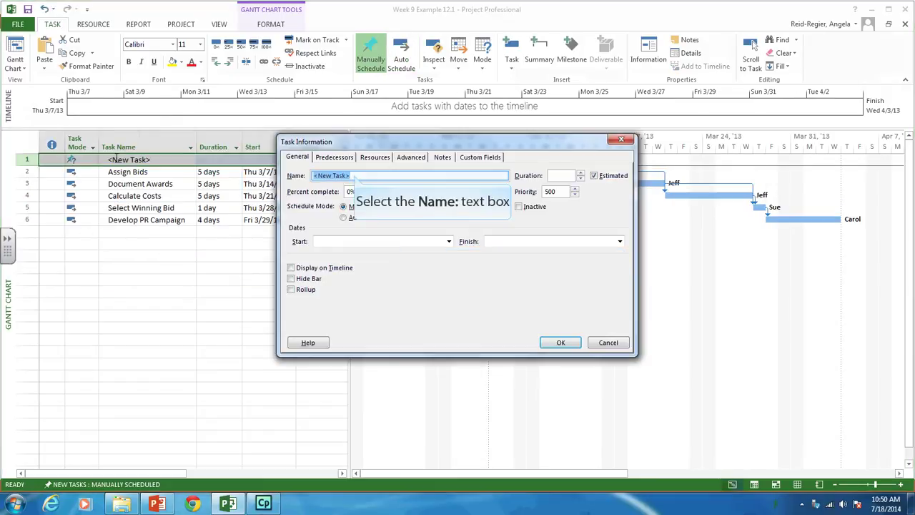
click(355, 175)
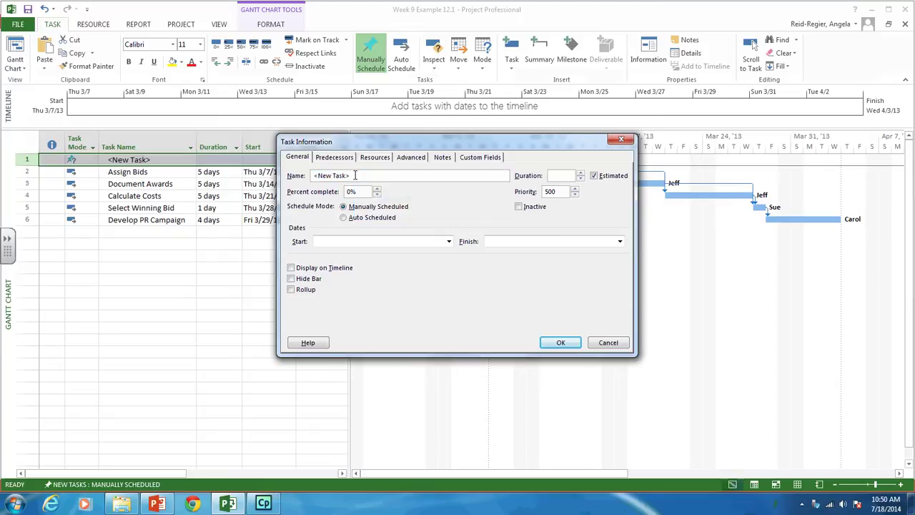
key(BackSpace)
key(BackSpace)
key(BackSpace)
key(BackSpace)
key(BackSpace)
key(BackSpace)
key(BackSpace)
key(BackSpace)
key(BackSpace)
key(BackSpace)
text(MArketing Project)
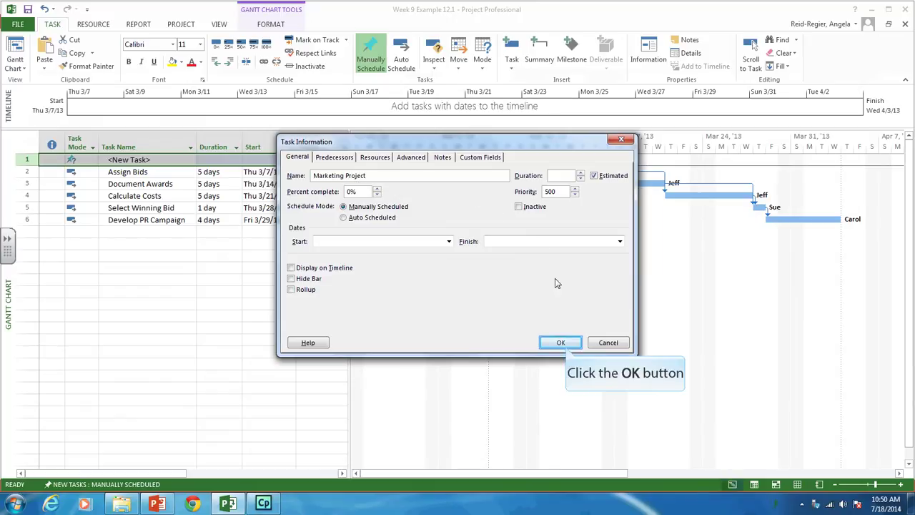
click(561, 343)
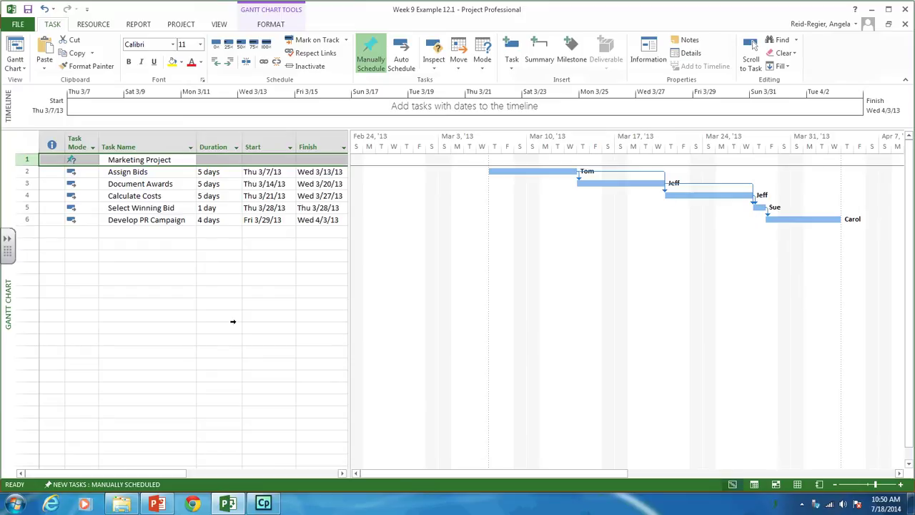
Step: Indent the five tasks from Assign Bids to Develop PR Campaign under Marketing Project
drag(25, 173, 32, 221)
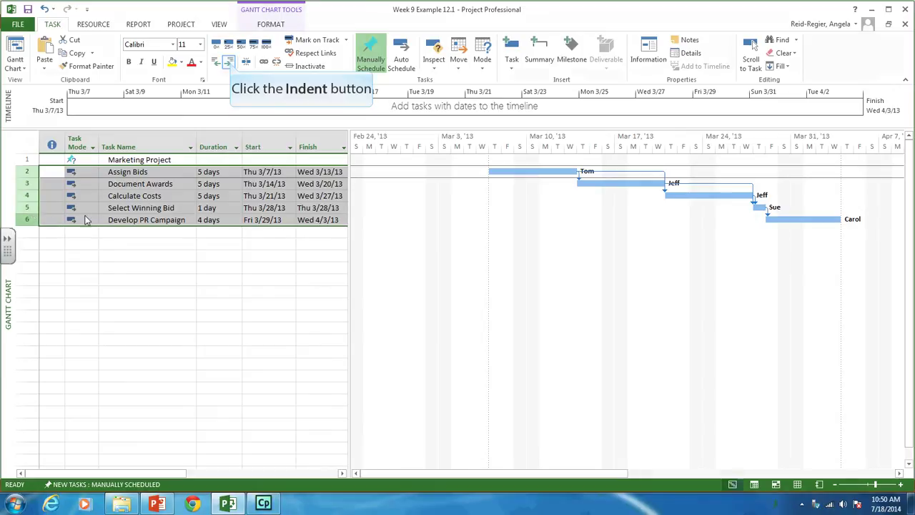
click(229, 63)
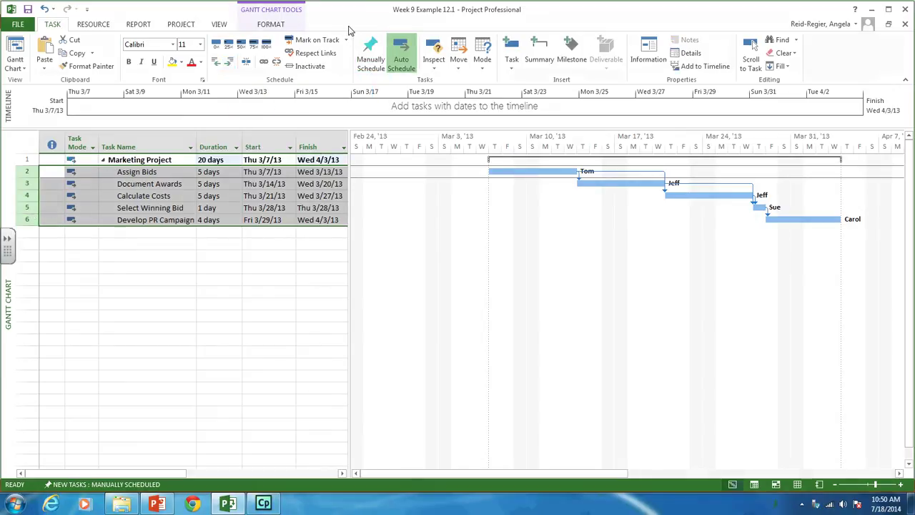
drag(304, 12, 235, 35)
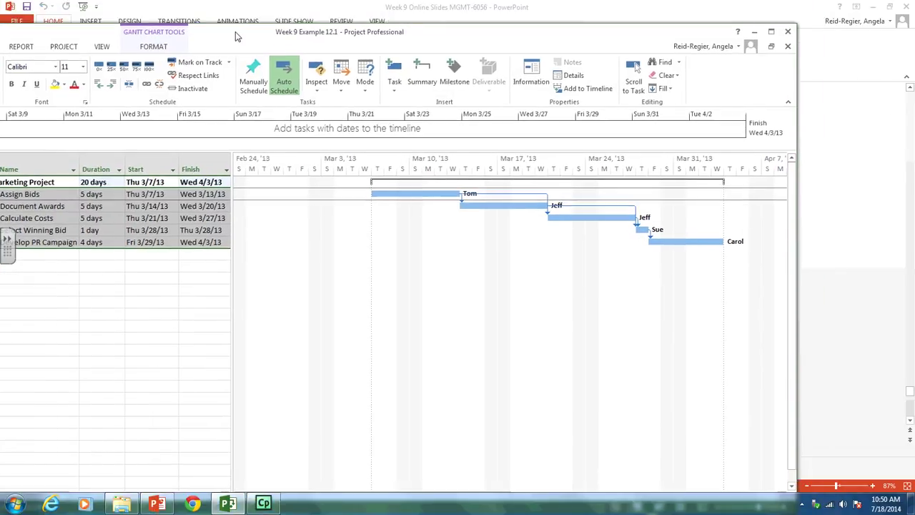
double_click(236, 36)
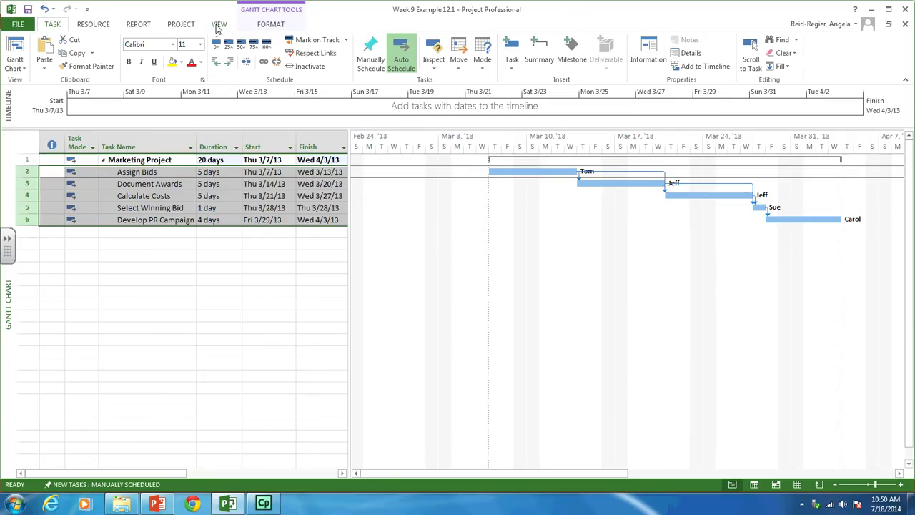
Step: Show outline numbers in front of the task names
click(219, 26)
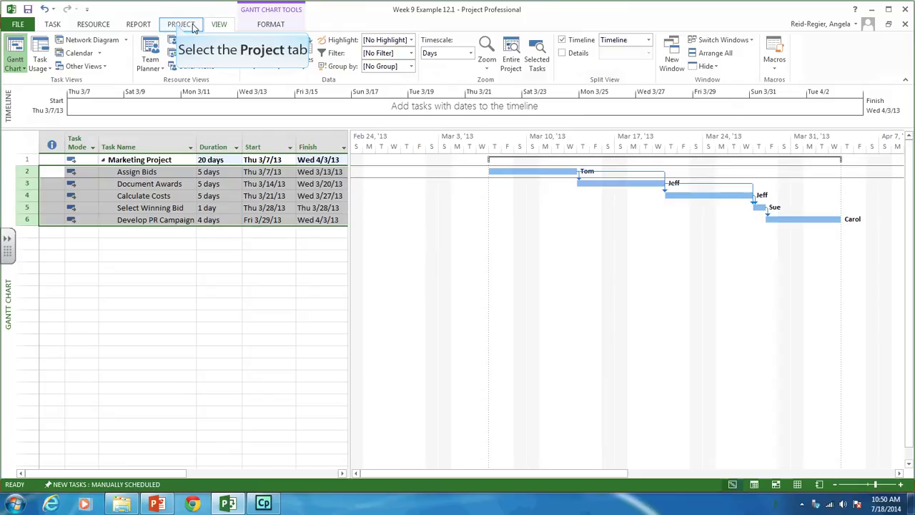
click(190, 25)
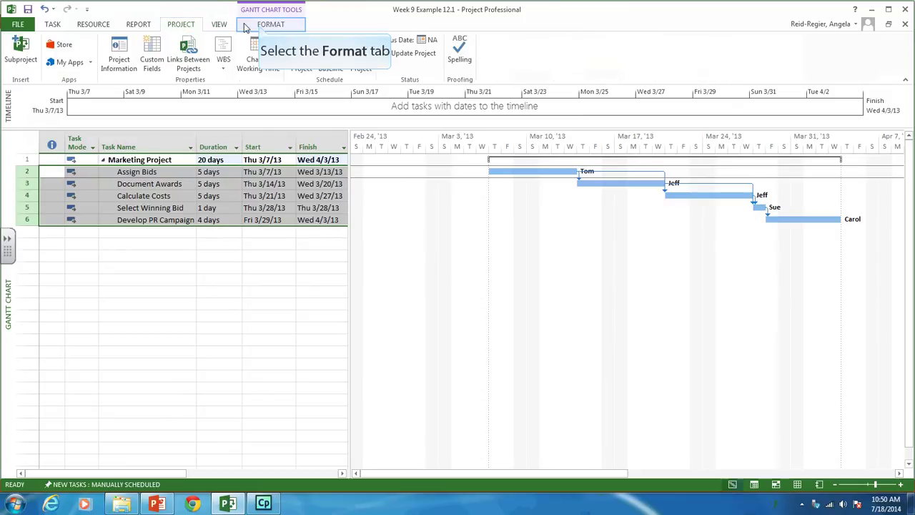
click(270, 26)
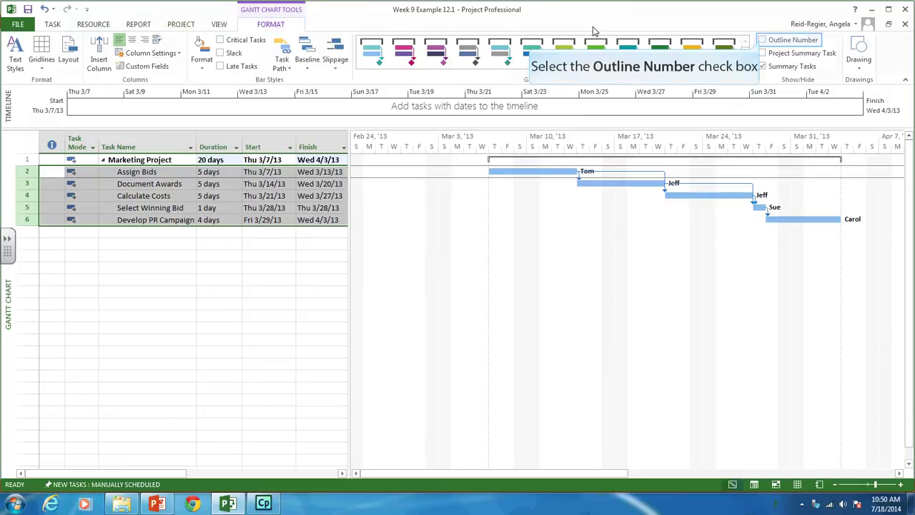
click(762, 42)
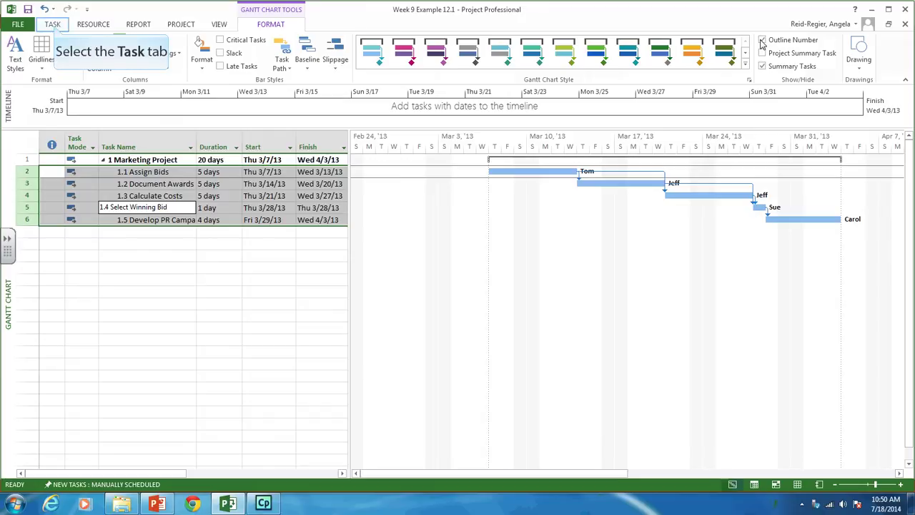
Step: Change from the Gantt Chart view to the Resource Sheet view
click(54, 26)
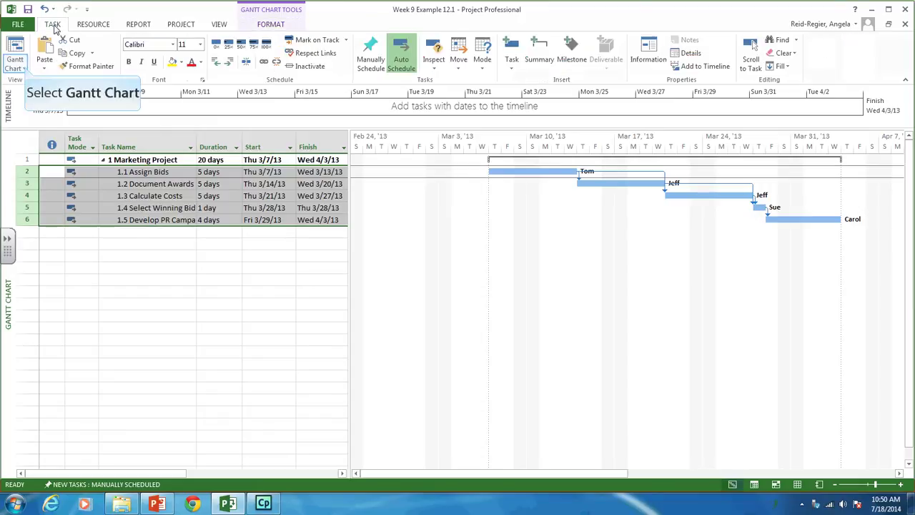
click(23, 68)
click(37, 136)
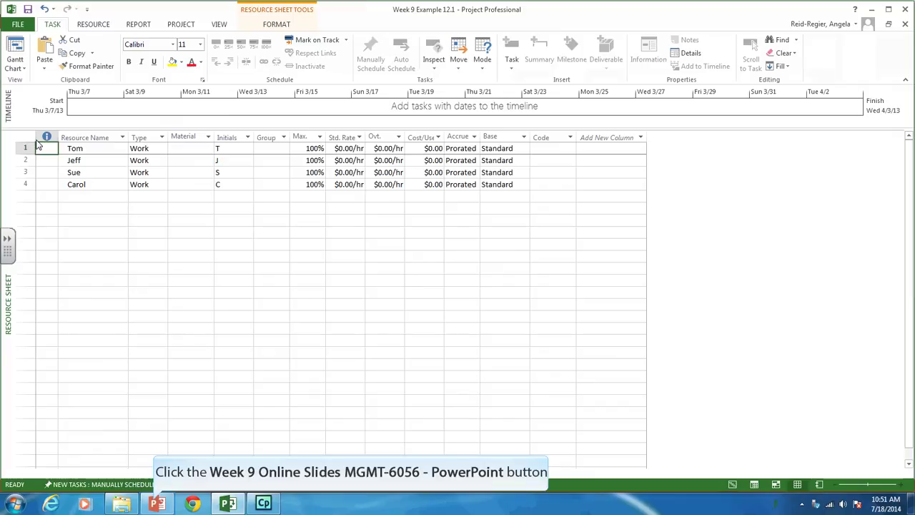
Step: Check the rates on the PowerPoint slide and set the four resources' standard rates in Project to $35, $40, $45 and $50 per hour, in row order
click(156, 504)
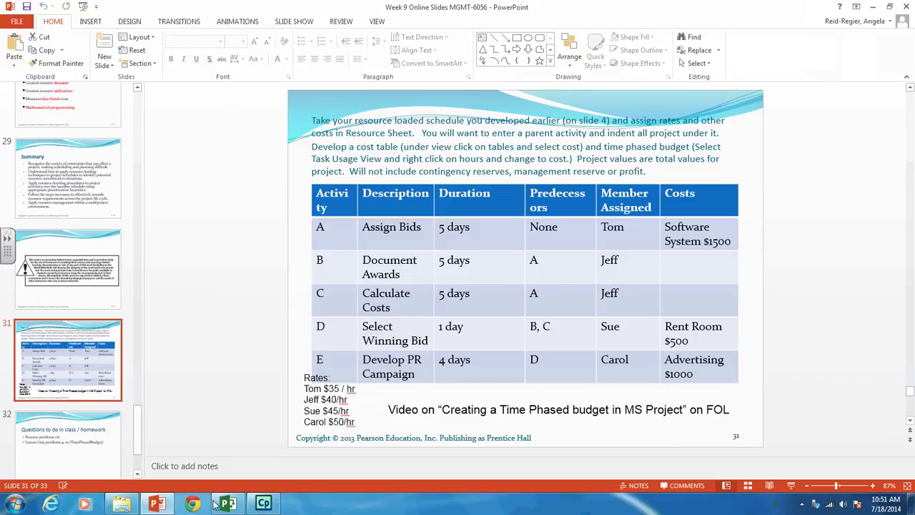
mouse_move(221, 504)
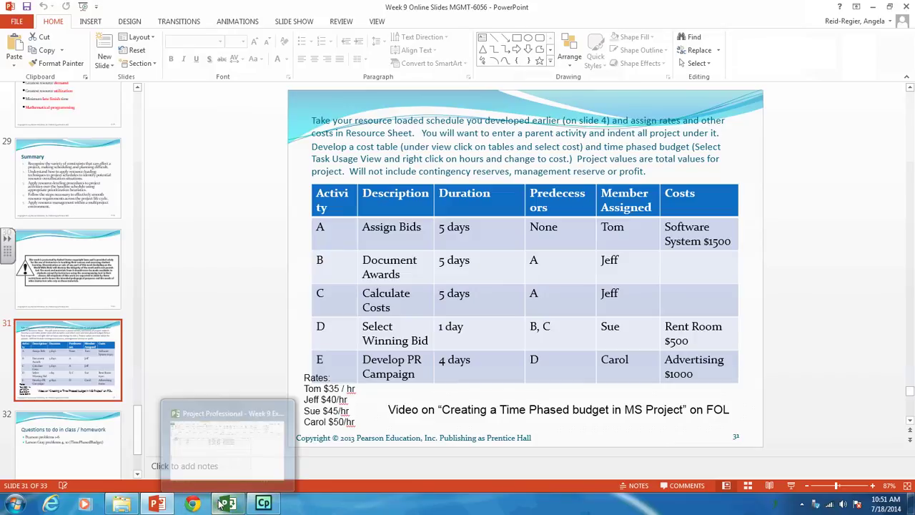
click(224, 504)
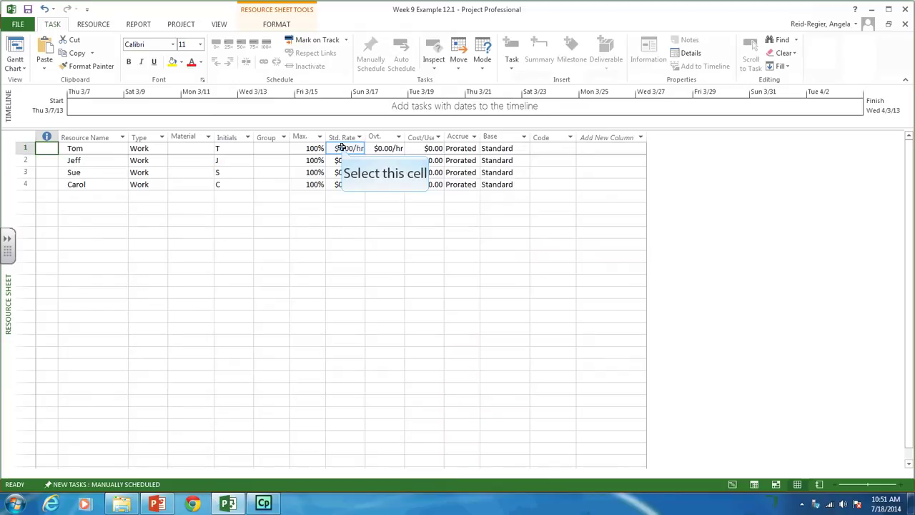
click(342, 148)
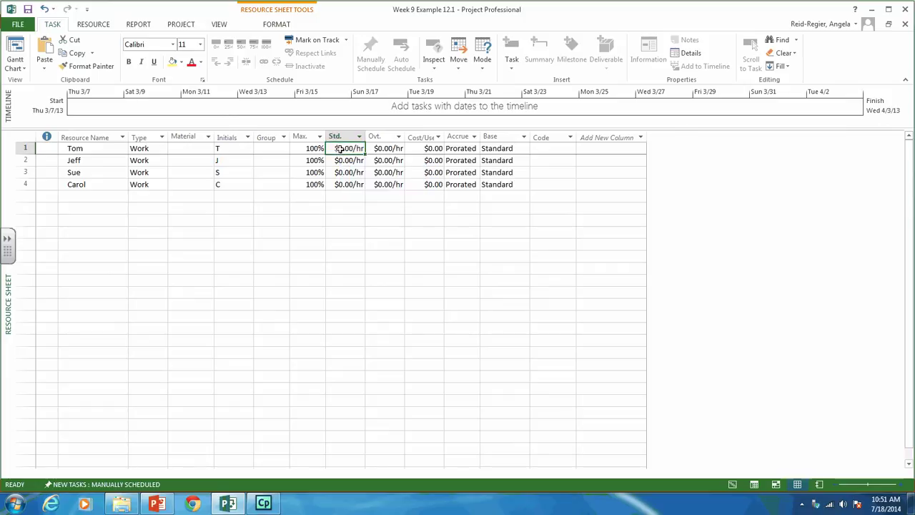
text(35)
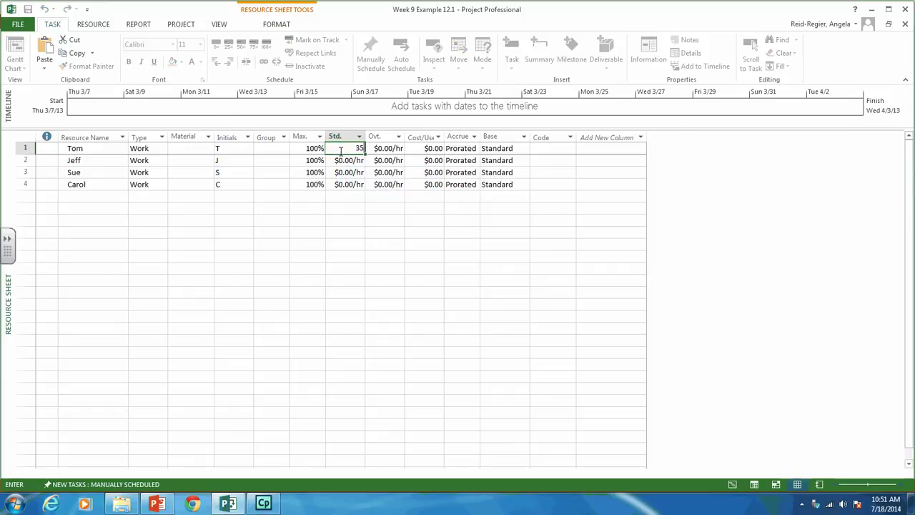
key(Return)
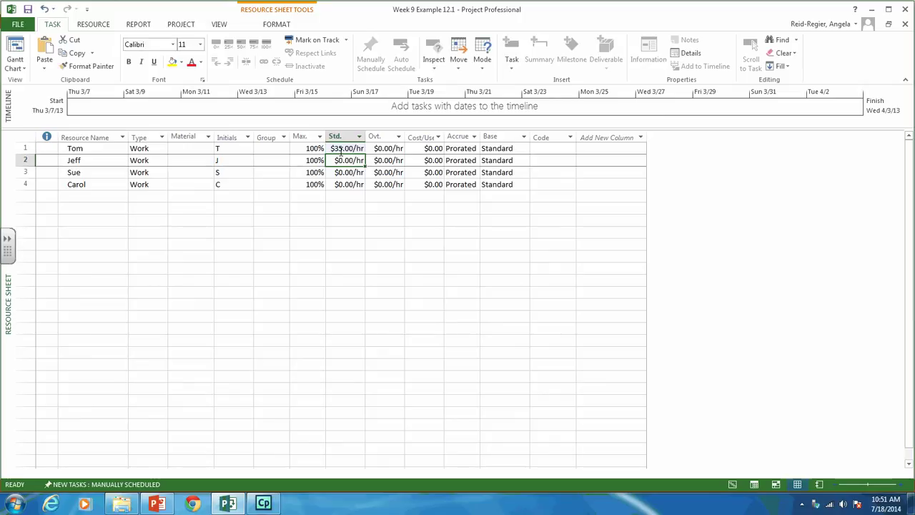
key(F2)
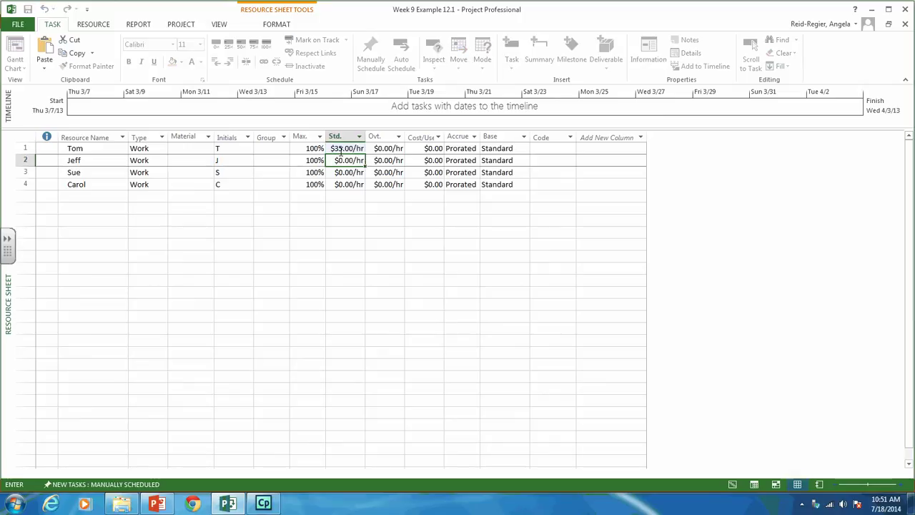
text(40)
key(Return)
text(45)
key(Return)
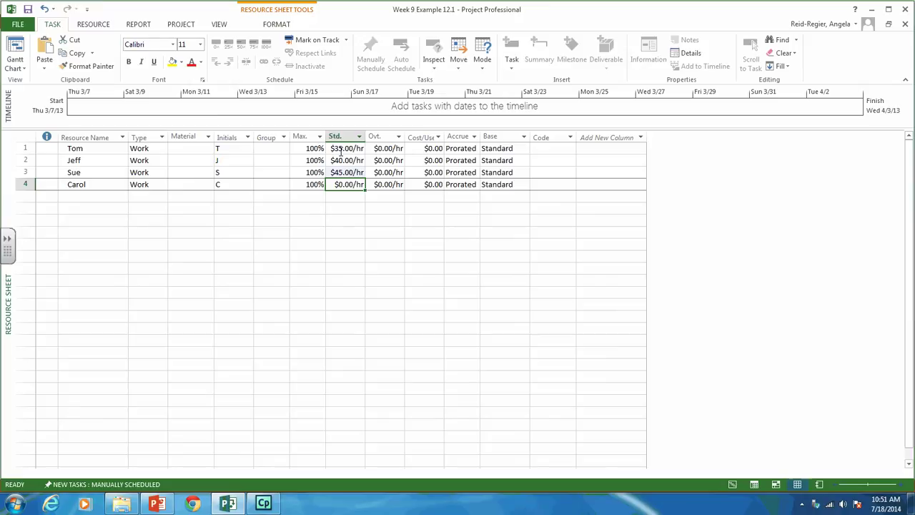
text(50)
key(Return)
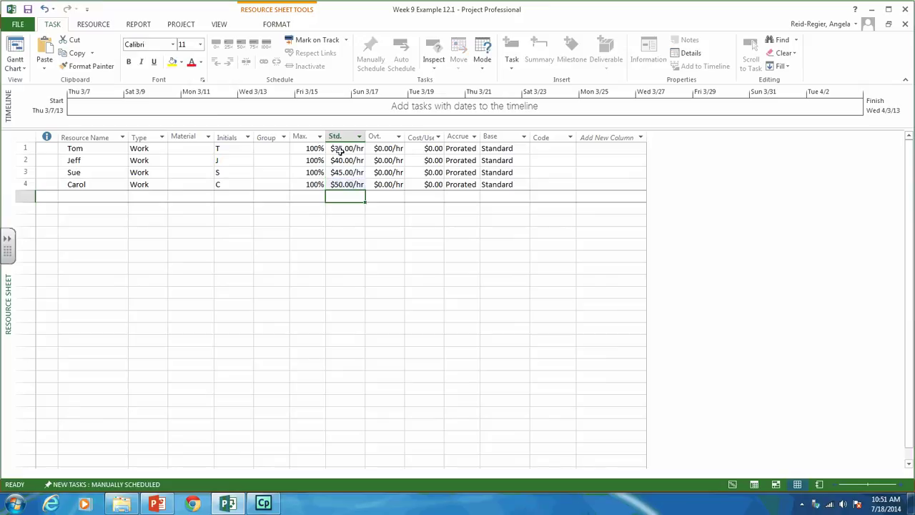
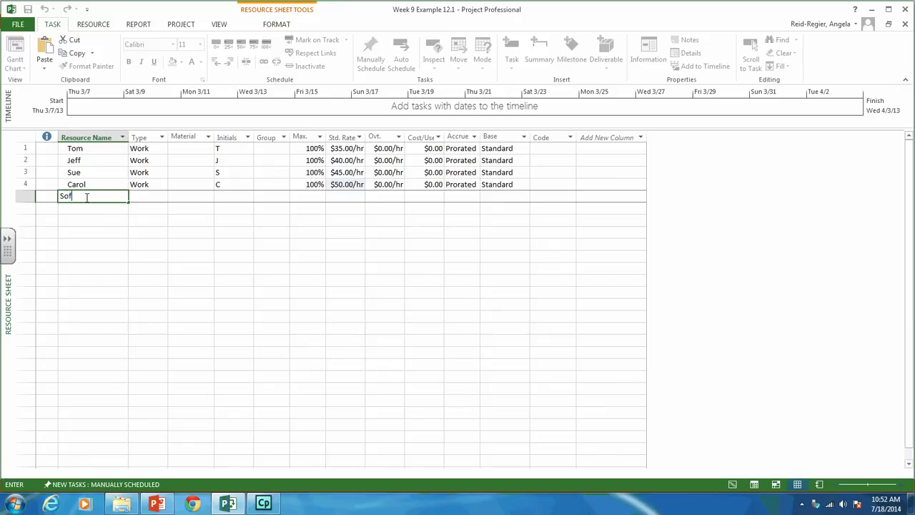
Step: Add a resource named Software System below the four people, with a cost per use of $1,500
text(ystem)
click(422, 196)
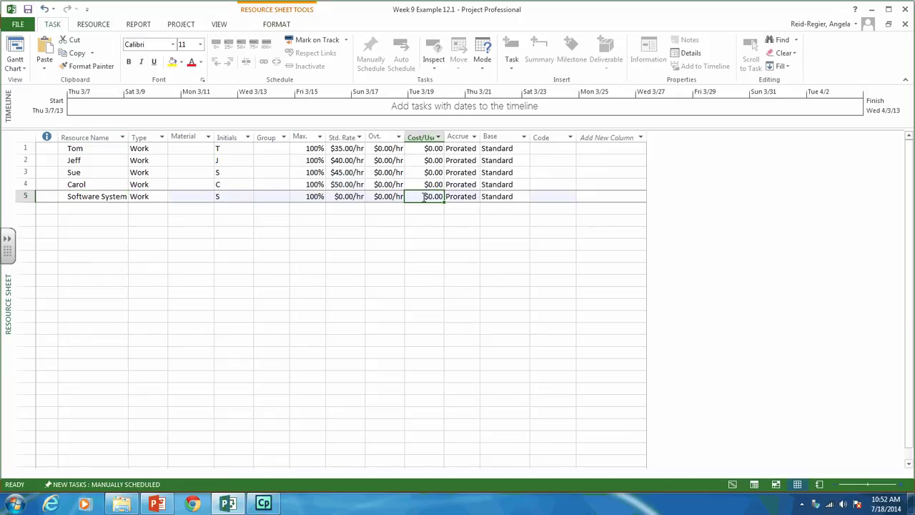
text(1500)
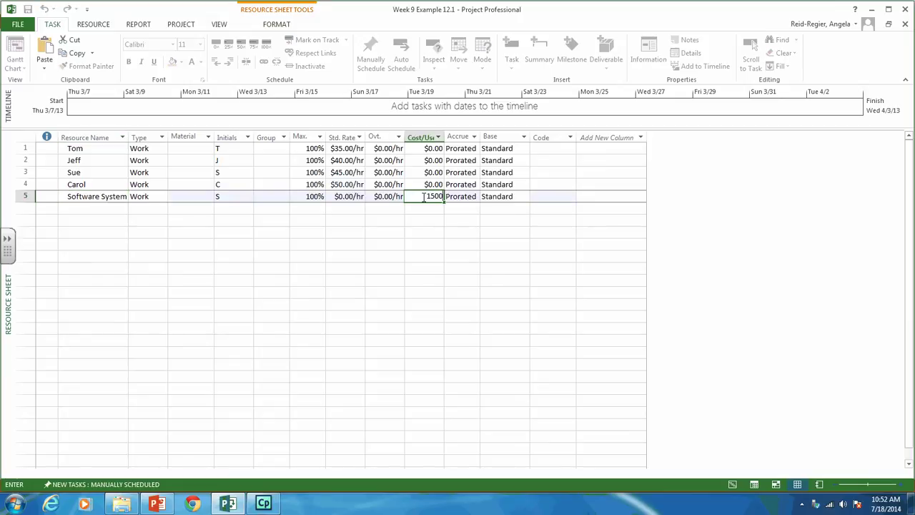
key(Return)
Step: Add a resource named Rent Romm below Software System, with a cost per use of $500
key(Home)
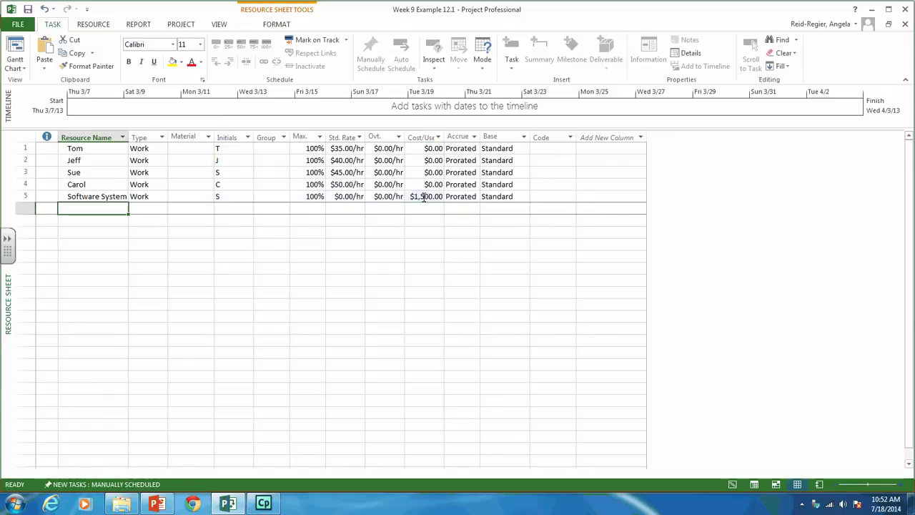
text(Re)
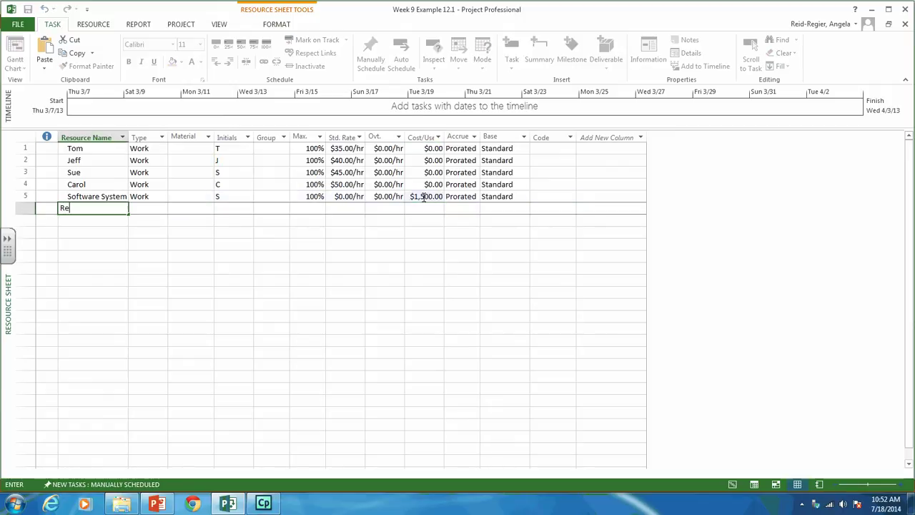
text(nt Romm)
key(Tab)
key(Tab)
key(Tab)
key(Tab)
key(Tab)
key(Tab)
key(Tab)
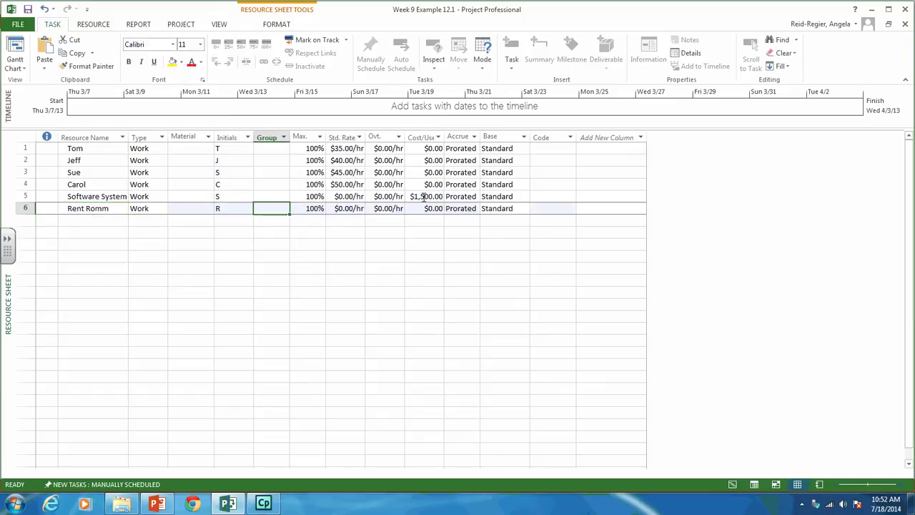
key(Tab)
text(300)
key(Return)
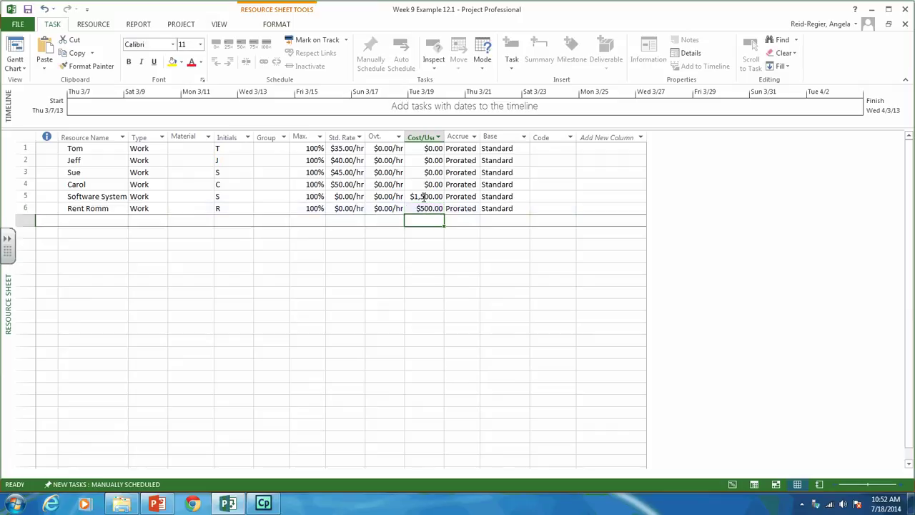
Step: Add a resource named Advertising below Rent Romm, with a cost per use of $1,000
key(Home)
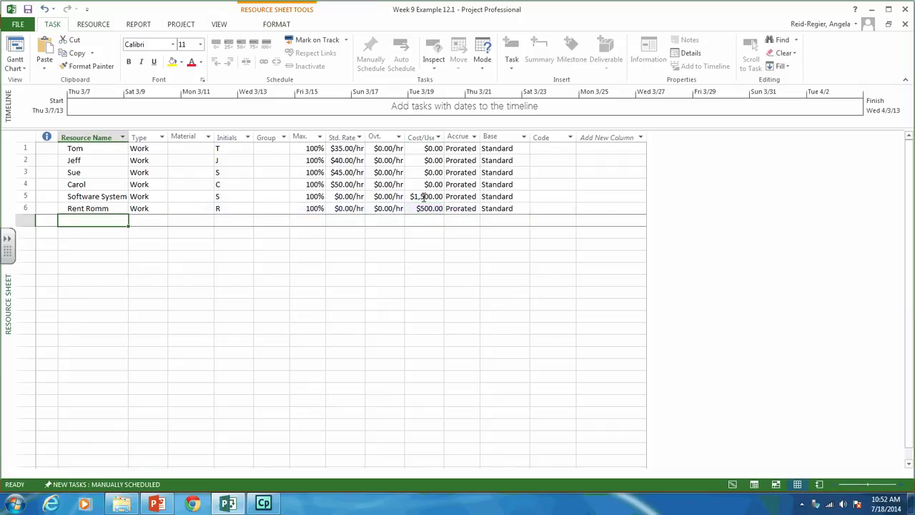
text(Advertising)
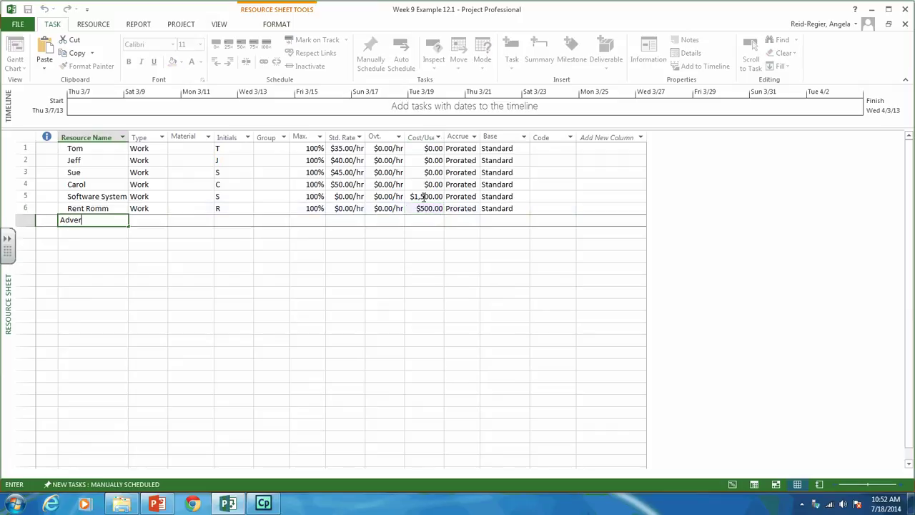
key(Tab)
key(Tab)
key(Tab)
key(Tab)
key(Tab)
key(Tab)
key(Tab)
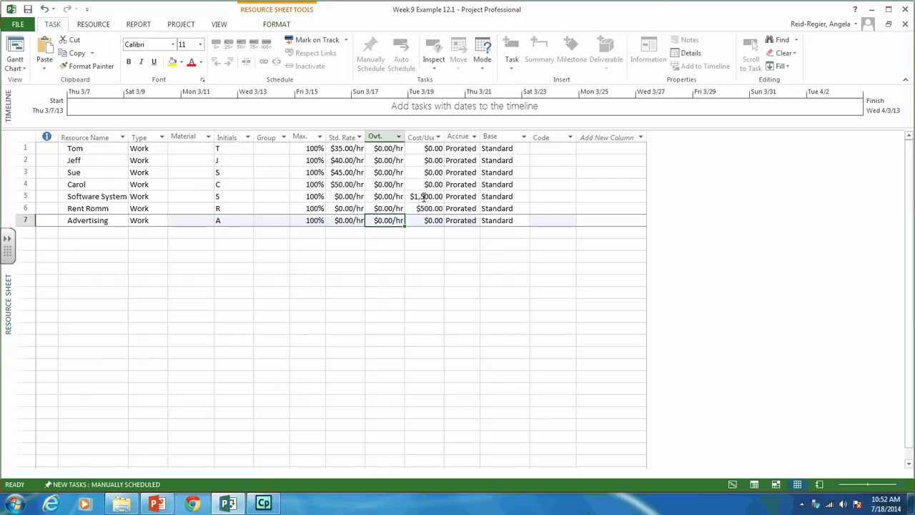
key(Tab)
text(1000)
key(Return)
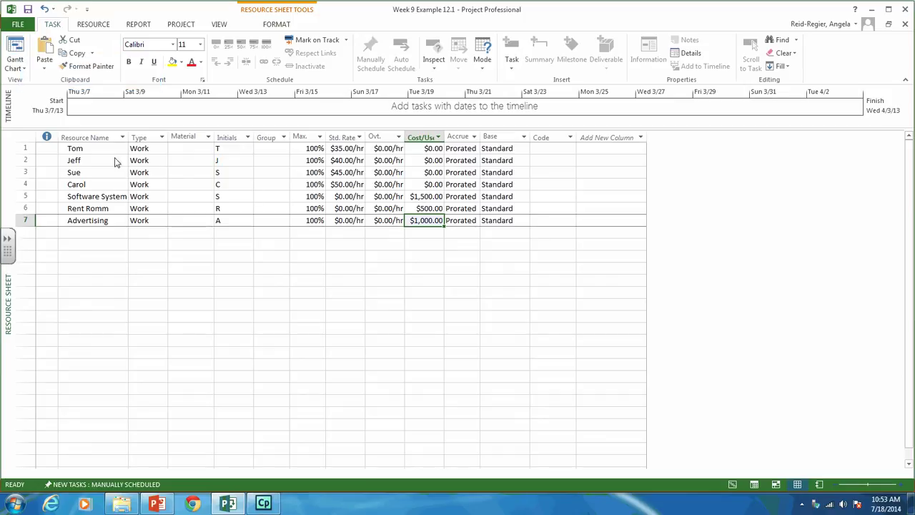
Step: Return to the Gantt Chart view and assign Software System as an additional resource to the Assign Bids task
right_click(19, 48)
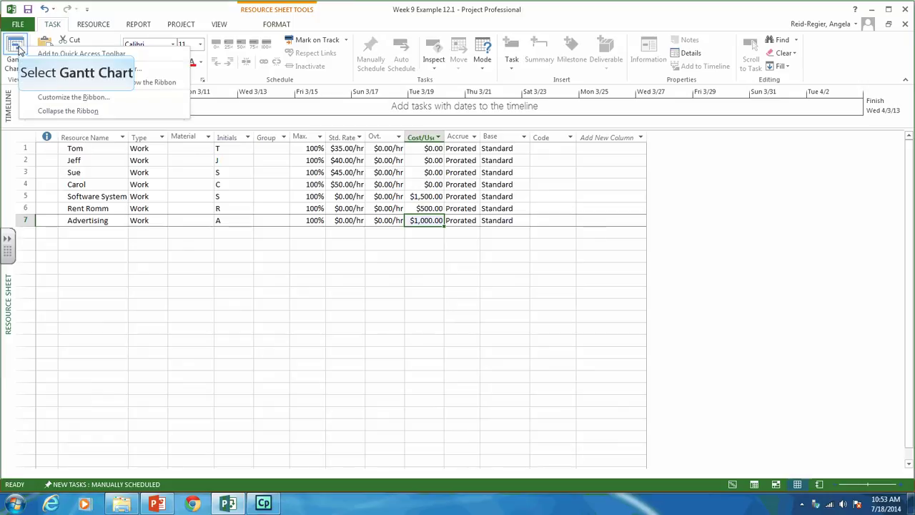
click(19, 49)
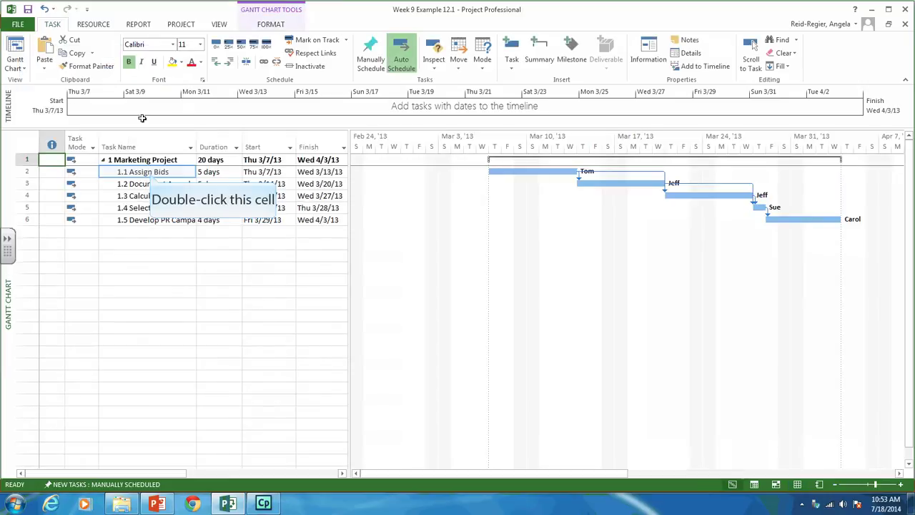
double_click(148, 172)
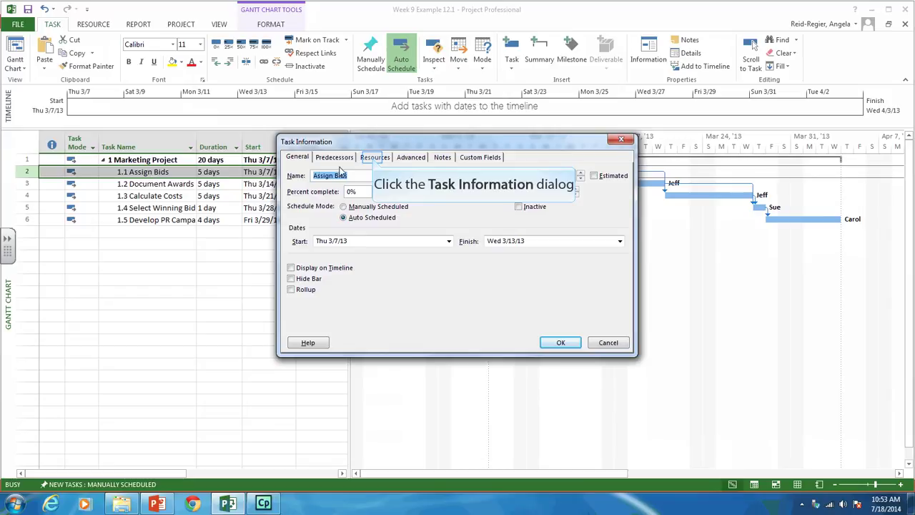
click(373, 158)
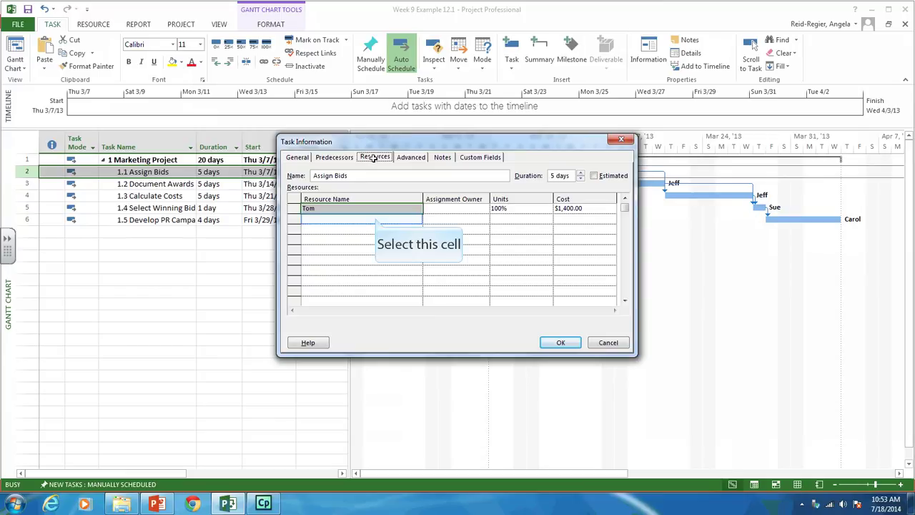
click(376, 222)
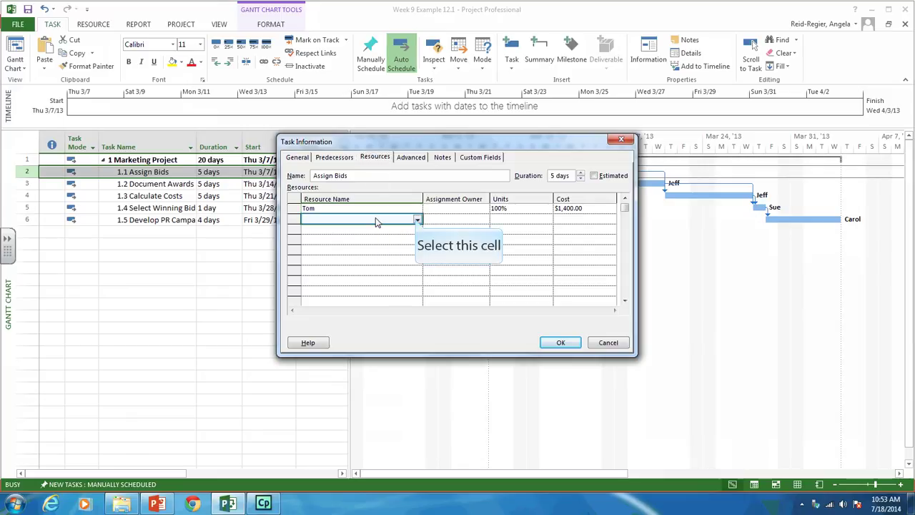
click(418, 219)
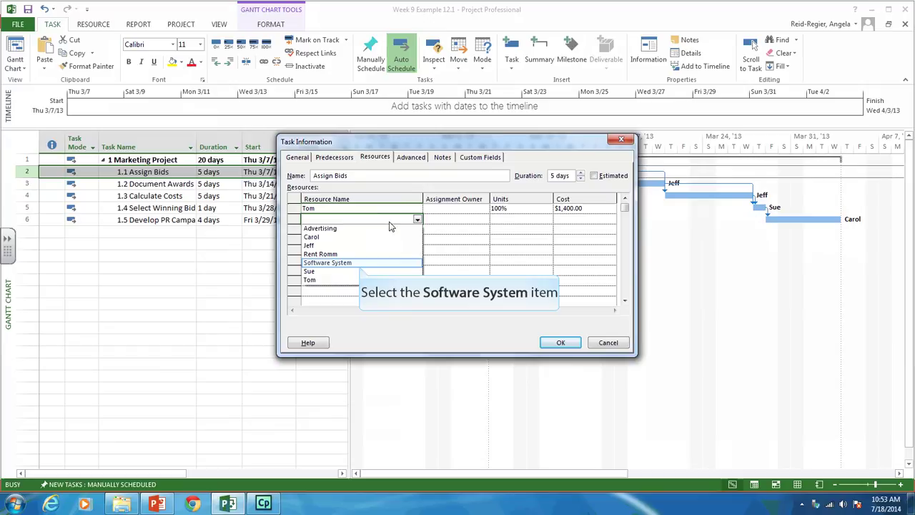
click(359, 263)
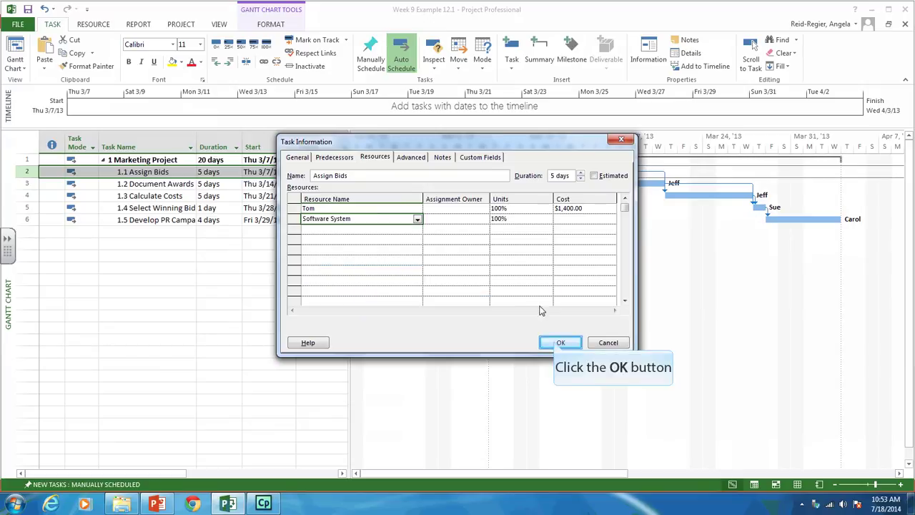
click(558, 343)
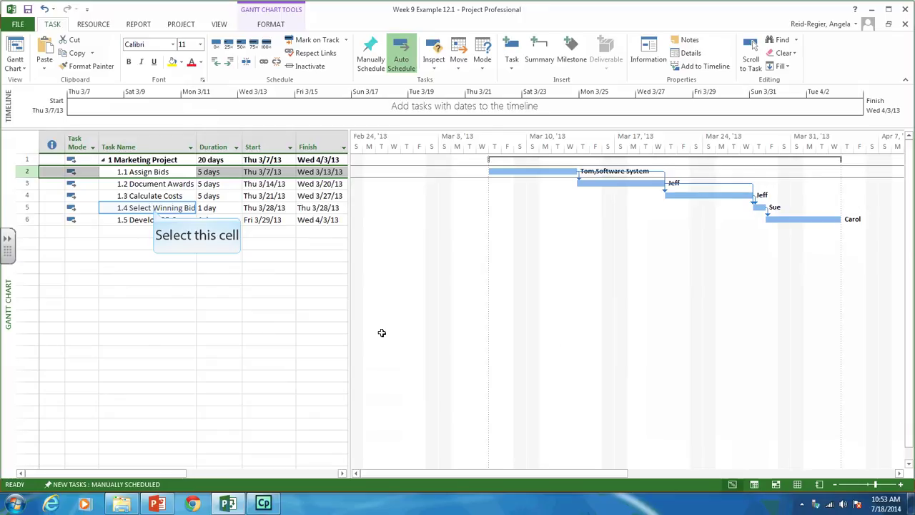
Step: Assign Rent Romm as an additional resource to the Select Winning Bid task
click(154, 210)
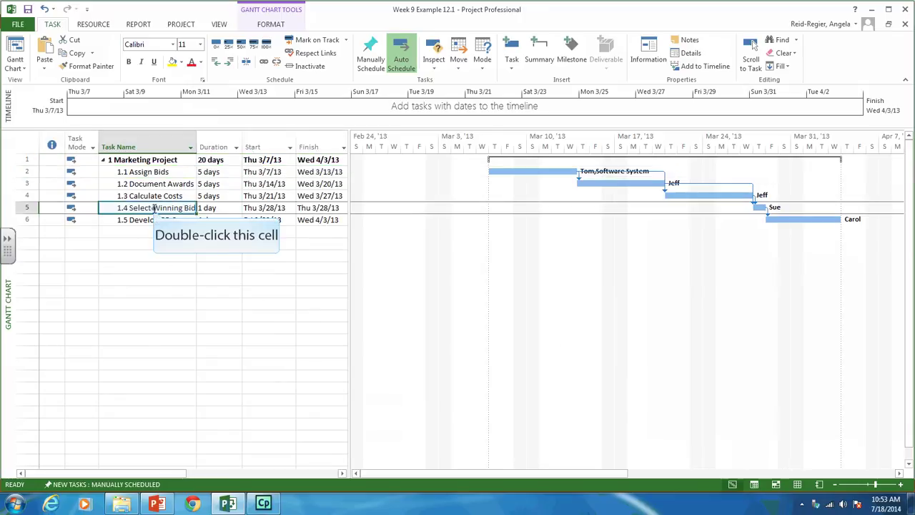
double_click(155, 209)
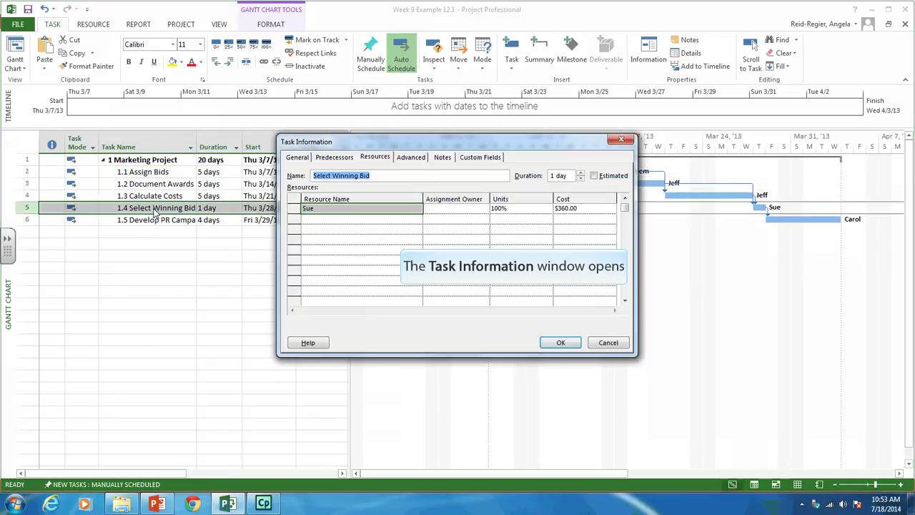
click(378, 156)
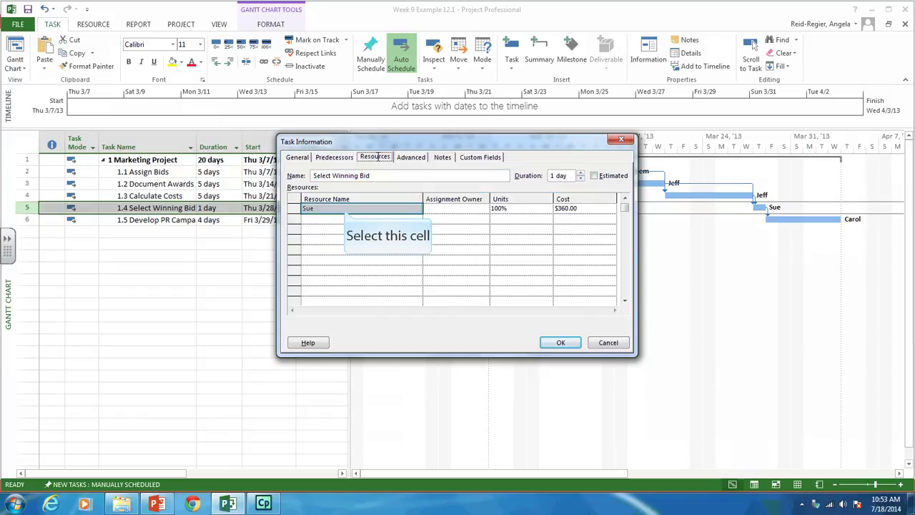
click(345, 208)
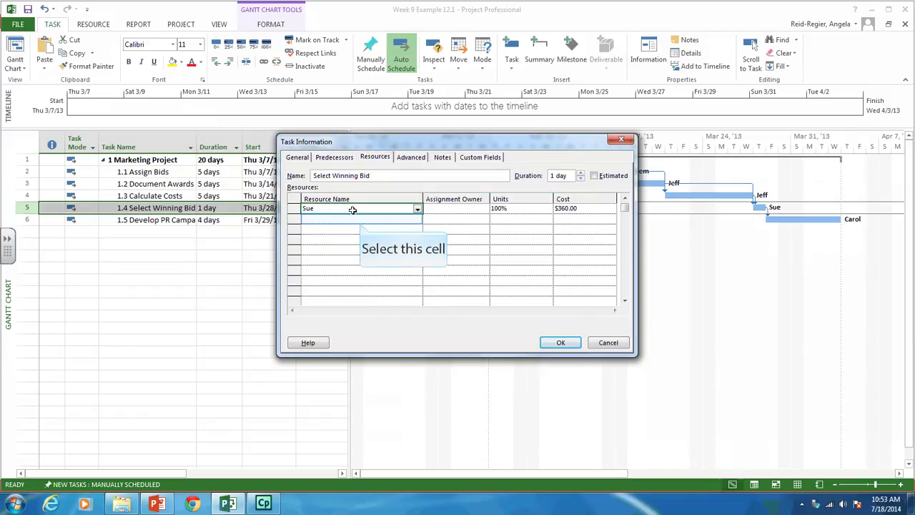
click(361, 222)
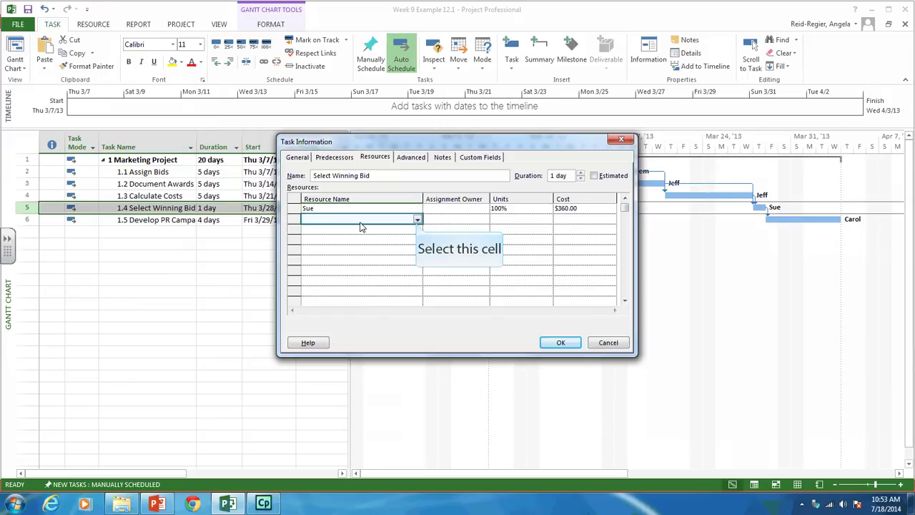
click(418, 224)
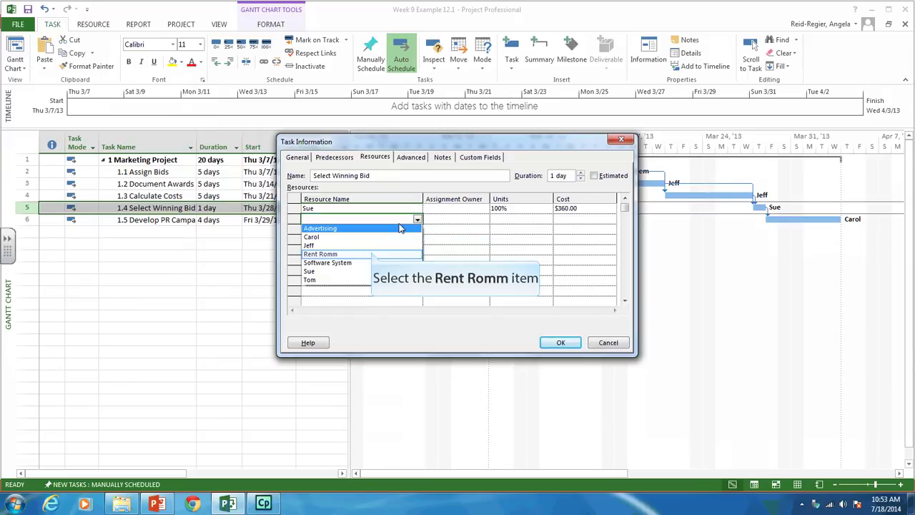
click(373, 253)
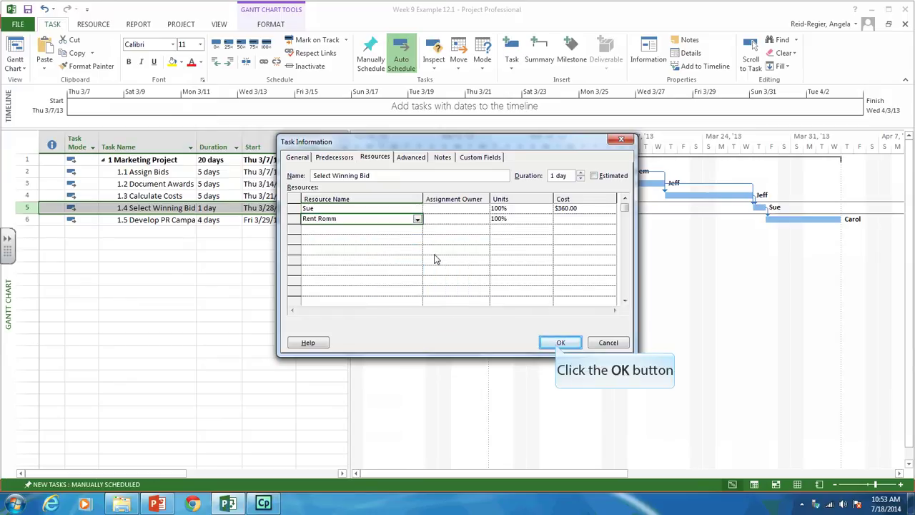
click(560, 343)
Step: Assign Advertising as an additional resource to the Develop PR Campaign task
double_click(175, 220)
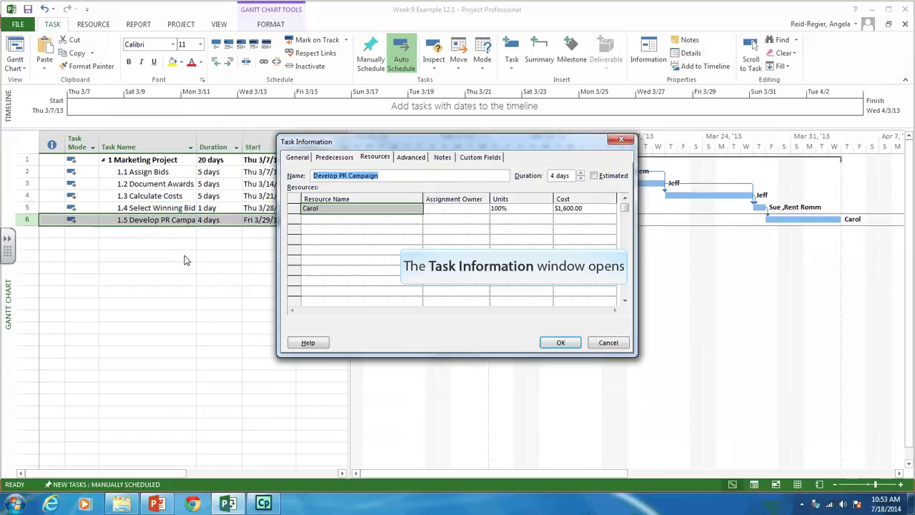
click(307, 219)
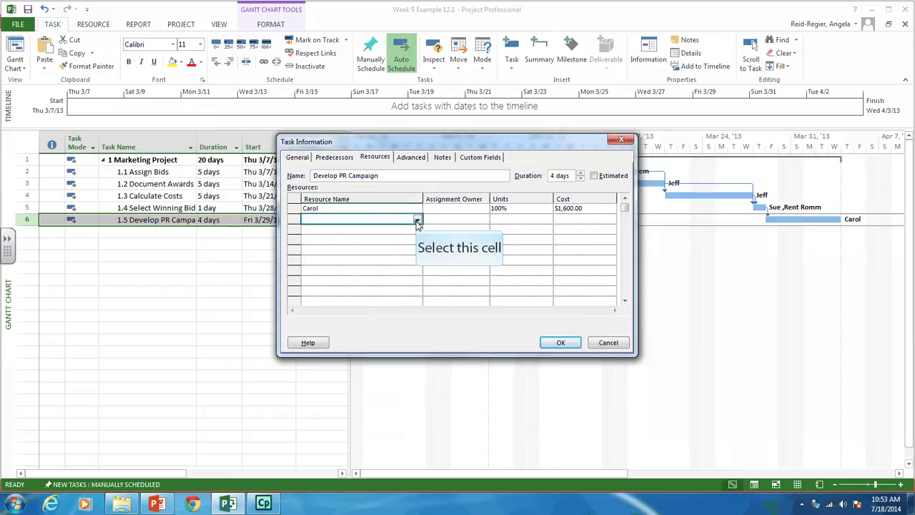
click(417, 222)
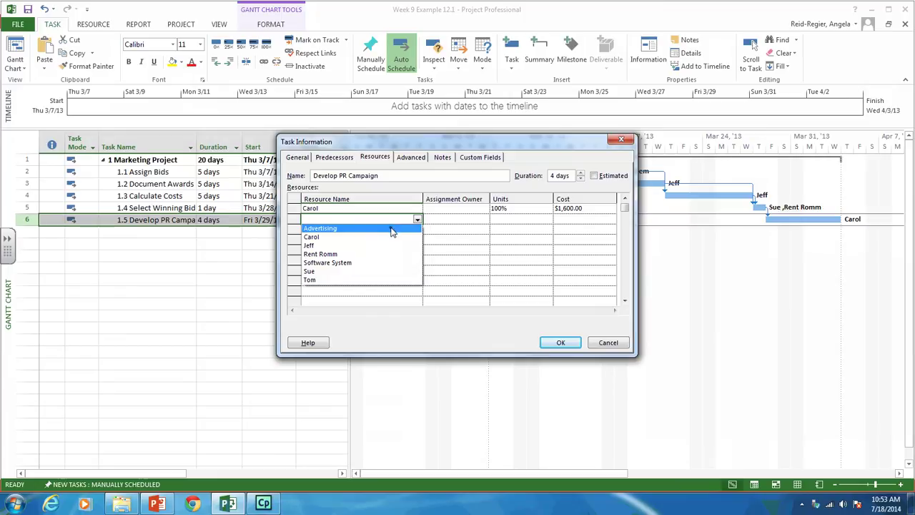
click(392, 229)
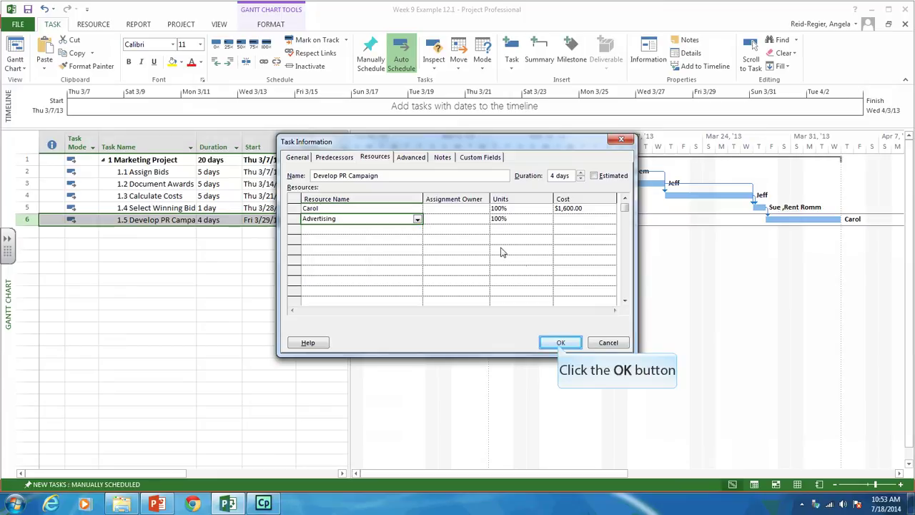
click(561, 344)
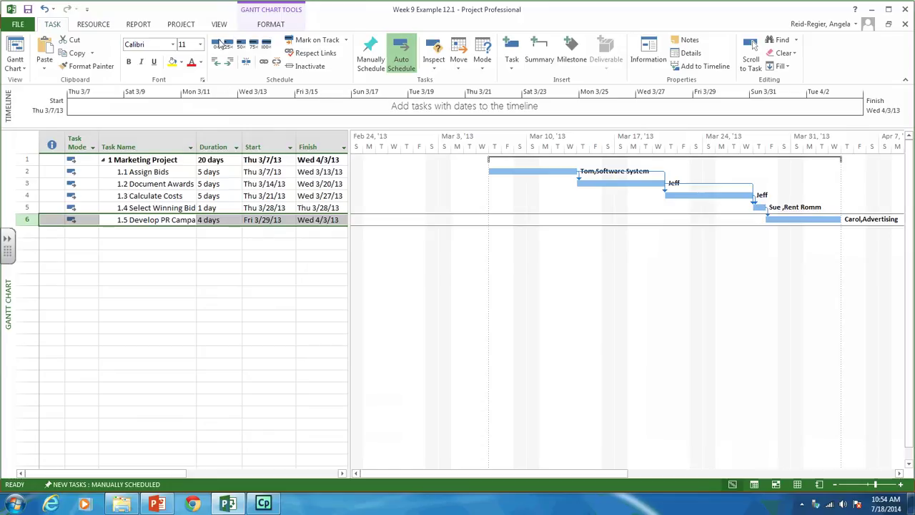
Step: Apply the Cost table to the Gantt Chart view to show the cost columns of each task
click(220, 25)
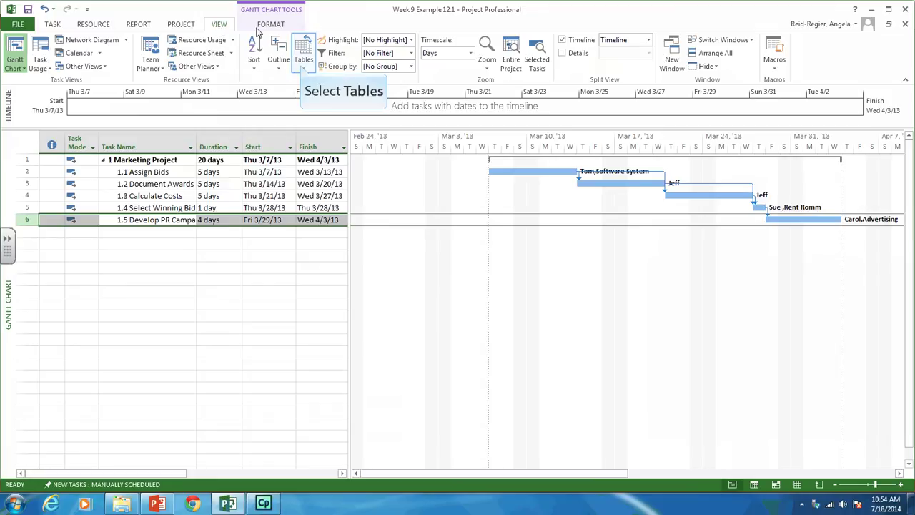
click(301, 67)
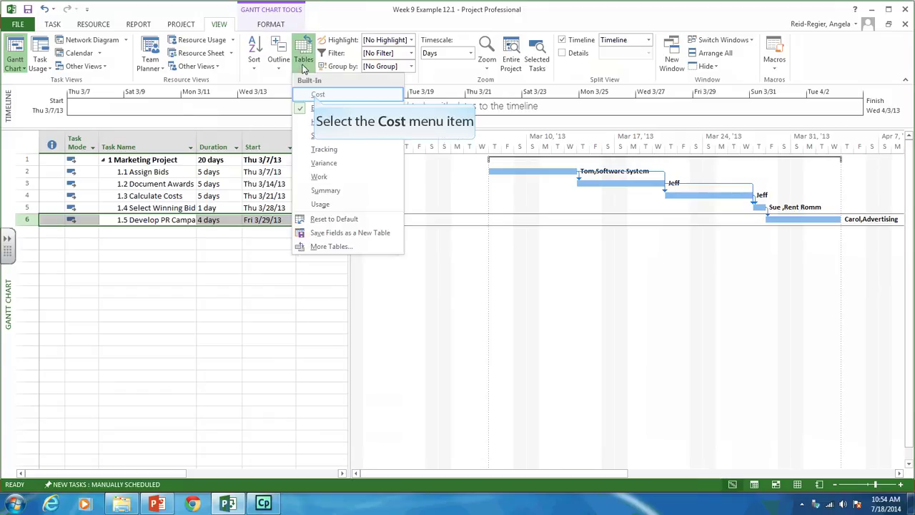
click(317, 95)
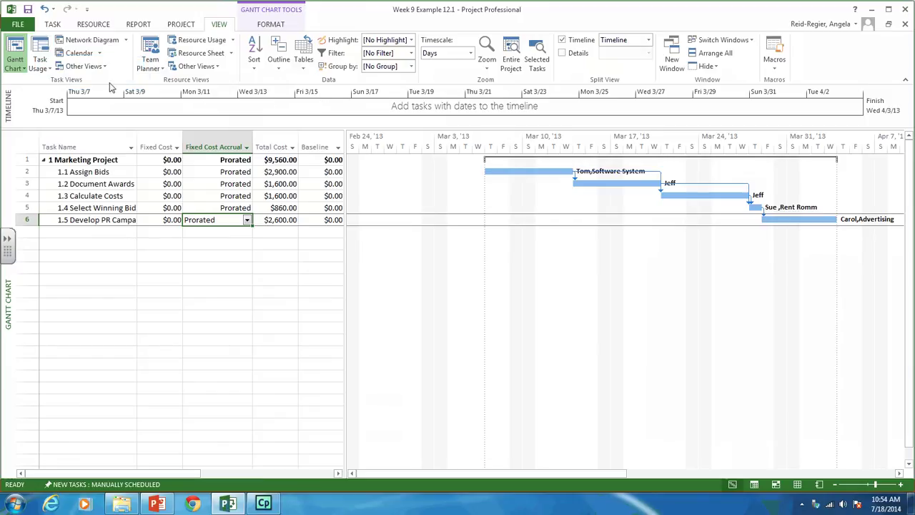
Step: Change to the Task Usage view and add the Cost details to the time-phased grid
click(39, 49)
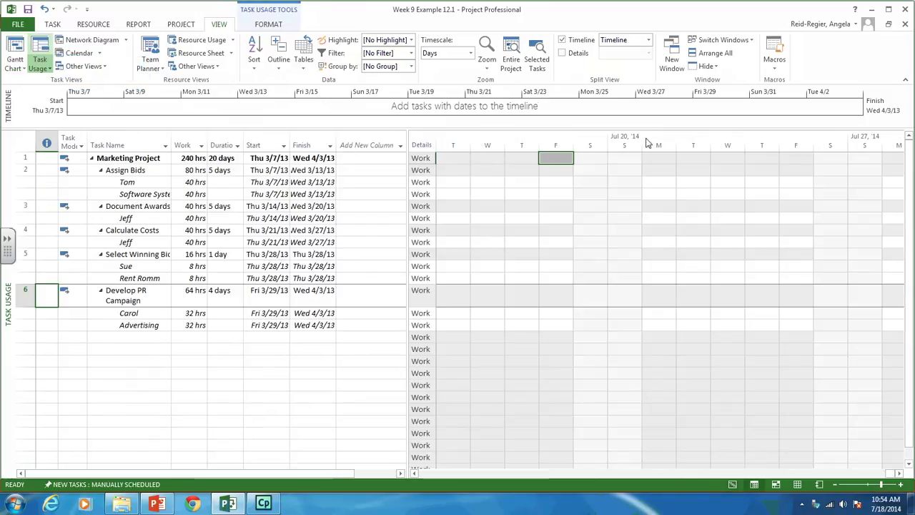
drag(890, 475, 711, 474)
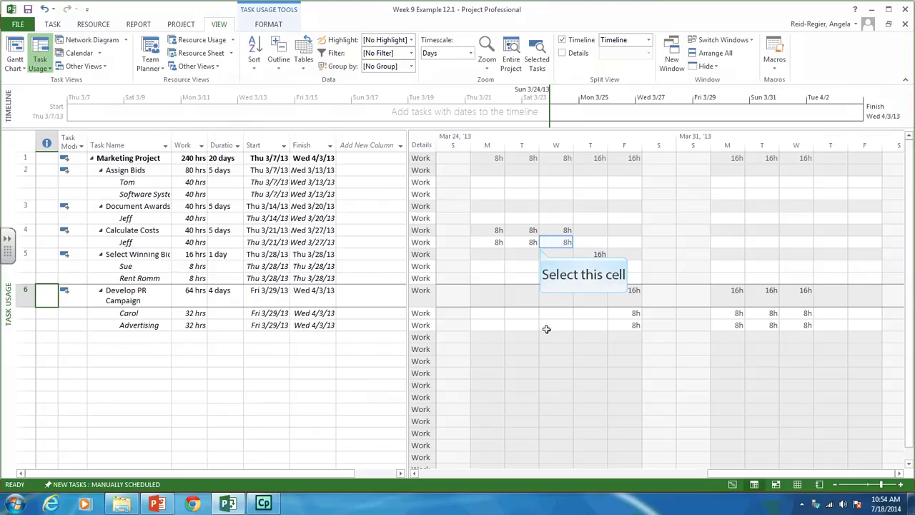
click(541, 246)
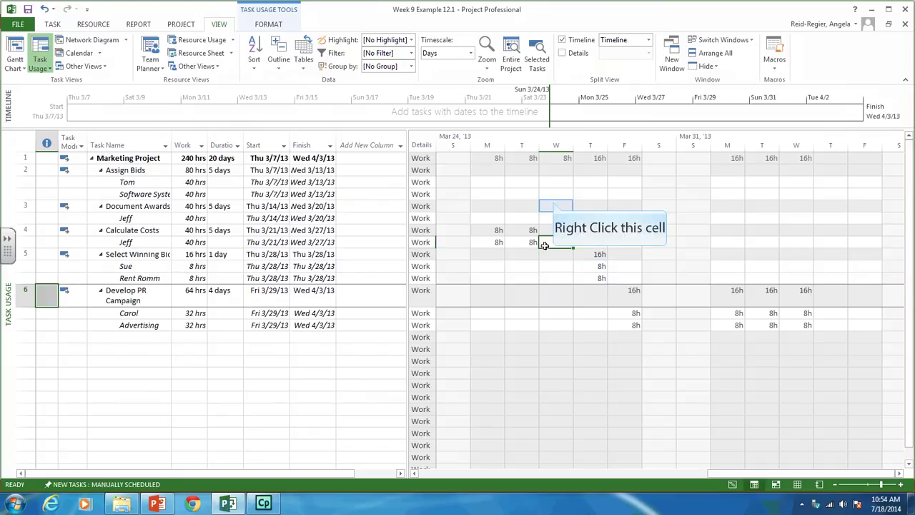
right_click(545, 243)
right_click(553, 201)
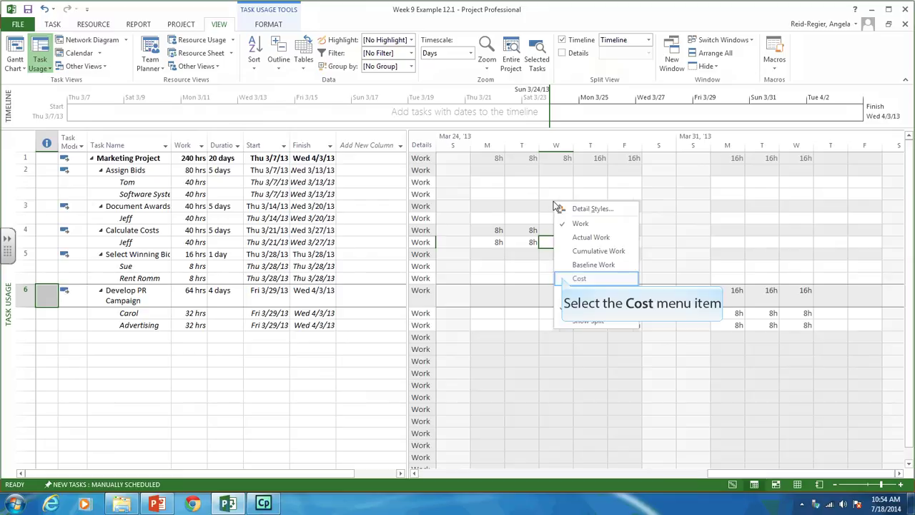
click(564, 279)
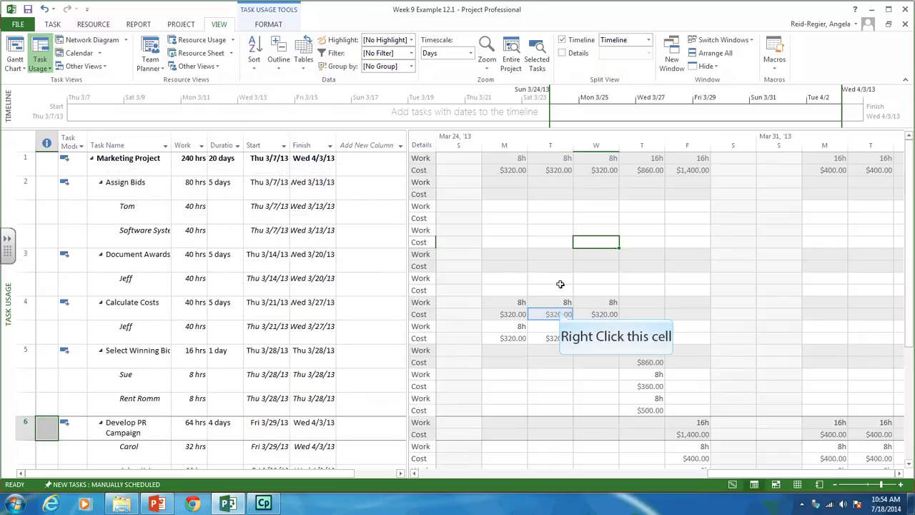
Step: Remove the Work details from the time-phased grid and select Marketing Project's cost for Monday of the week of Mar 24, '13
right_click(559, 310)
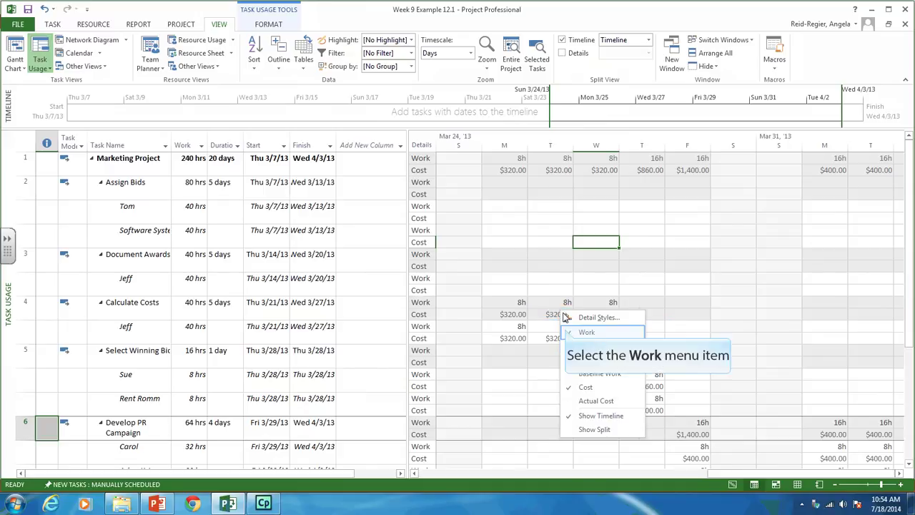
click(567, 333)
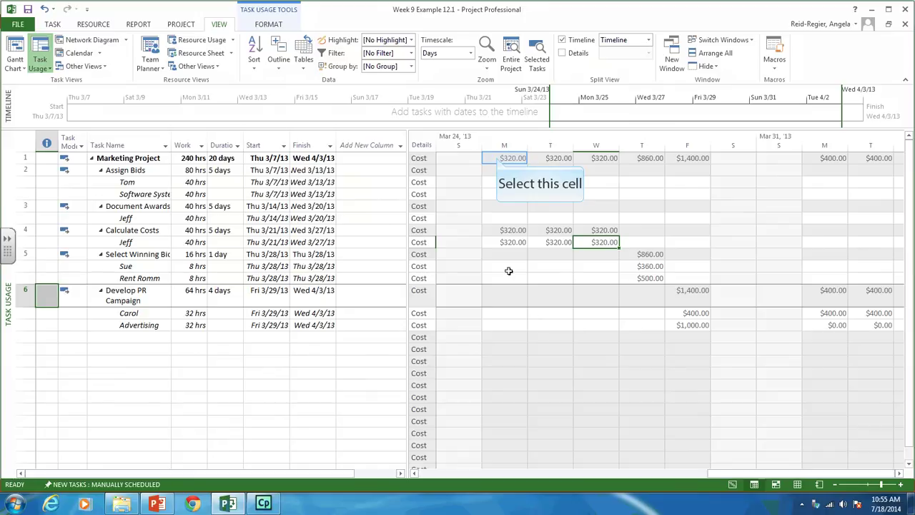
click(497, 157)
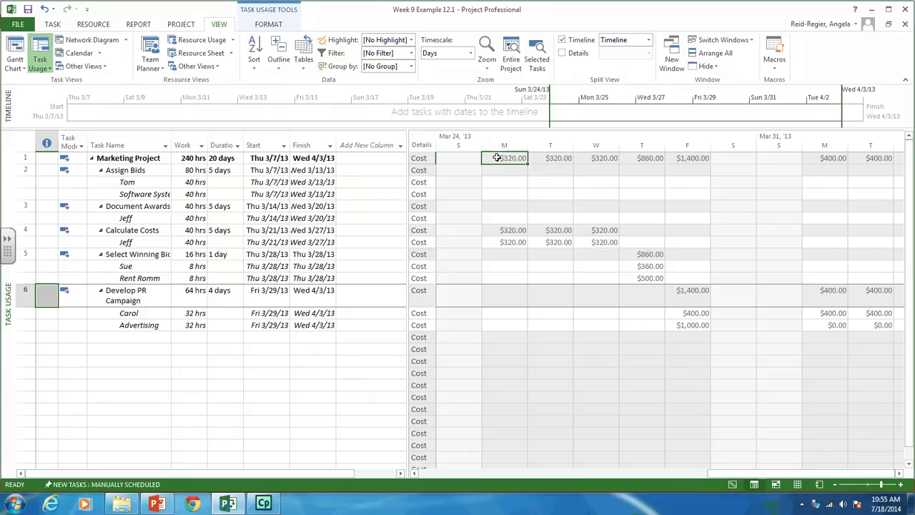
Step: Examine Marketing Project's daily costs from the week of Mar 24, '13 through the end of the project
key(Right)
key(Right)
key(Right)
key(Right)
key(Right)
key(Right)
key(Right)
key(Right)
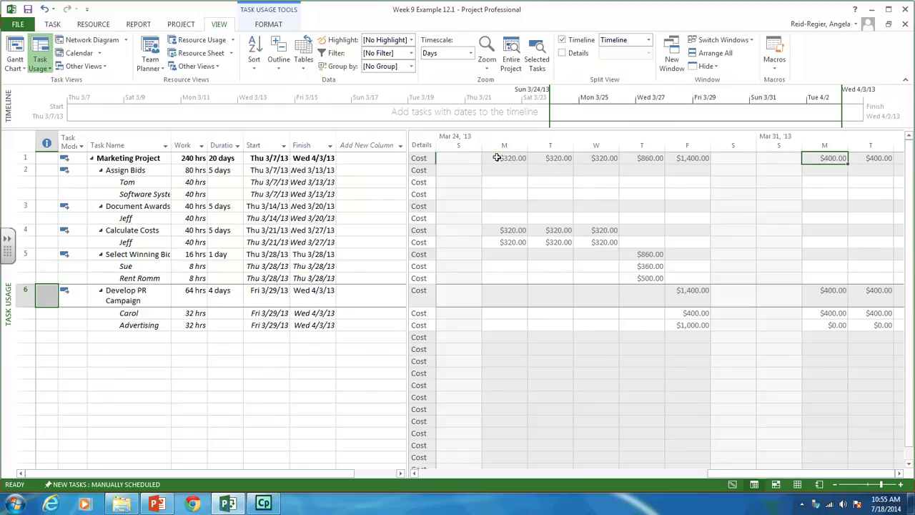
key(Right)
key(Right)
key(Right)
key(Left)
key(Left)
key(Left)
key(Left)
key(Left)
key(Left)
key(Left)
key(Left)
key(Left)
key(Left)
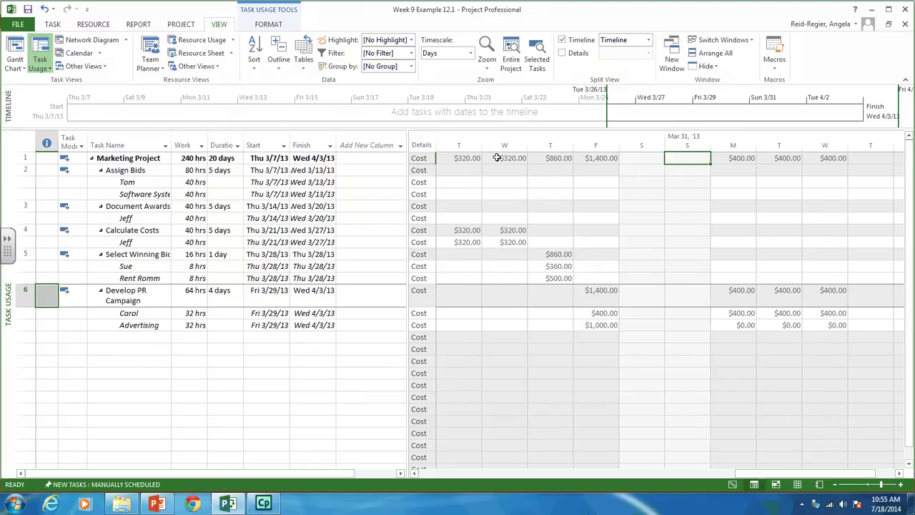
Step: Collapse the resource assignments under Assign Bids, Document Awards, Calculate Costs, Select Winning Bid and Develop PR Campaign
click(209, 184)
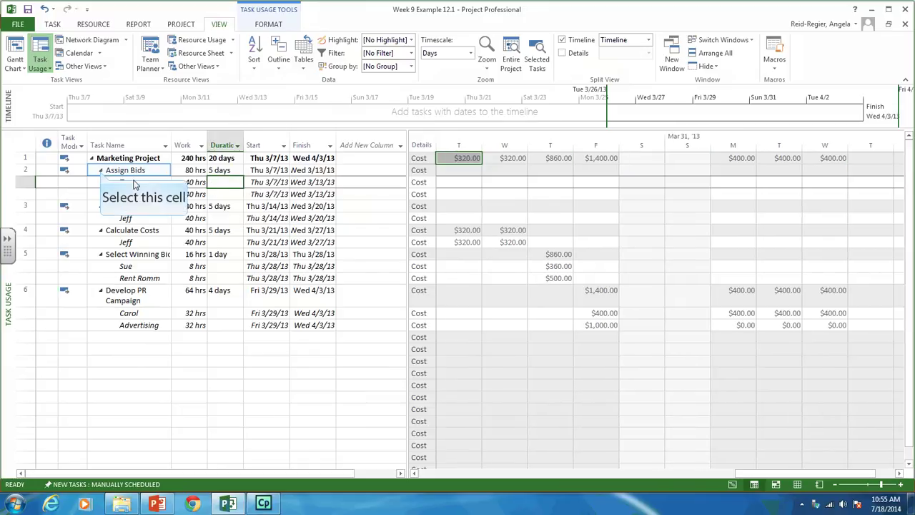
click(101, 171)
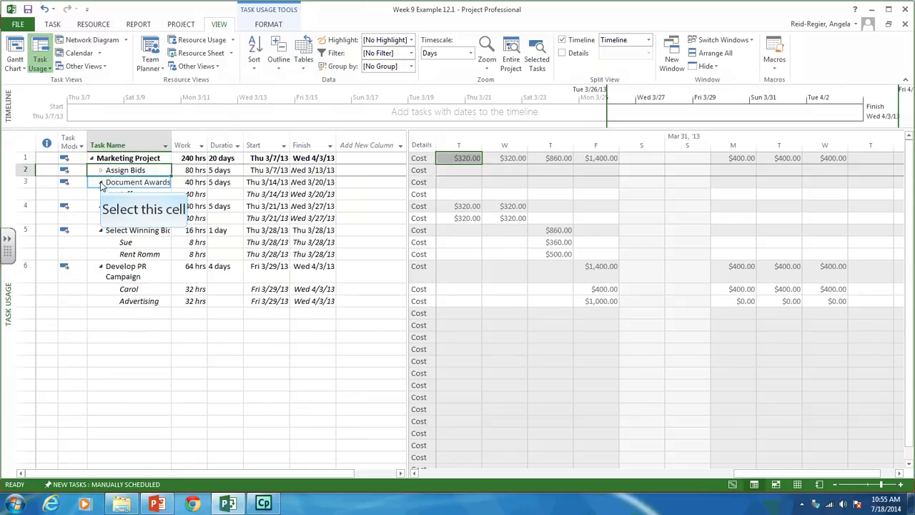
click(101, 182)
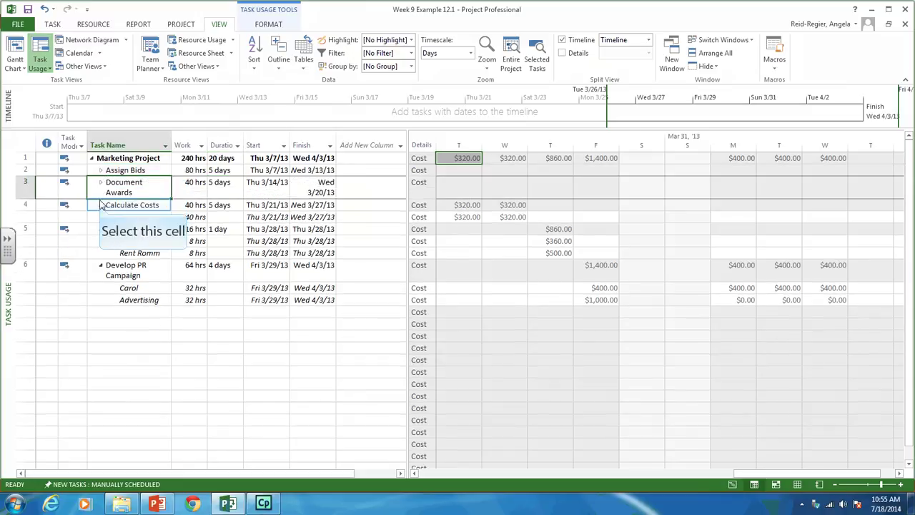
click(101, 205)
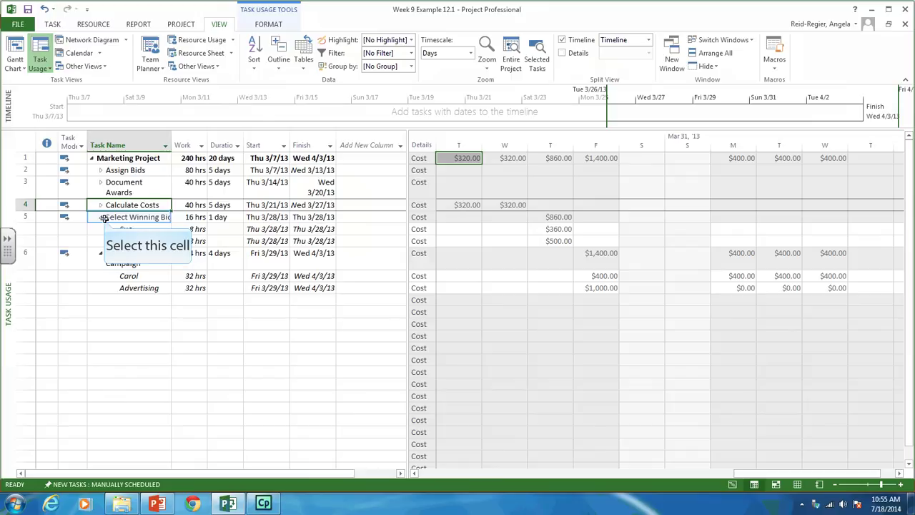
click(104, 219)
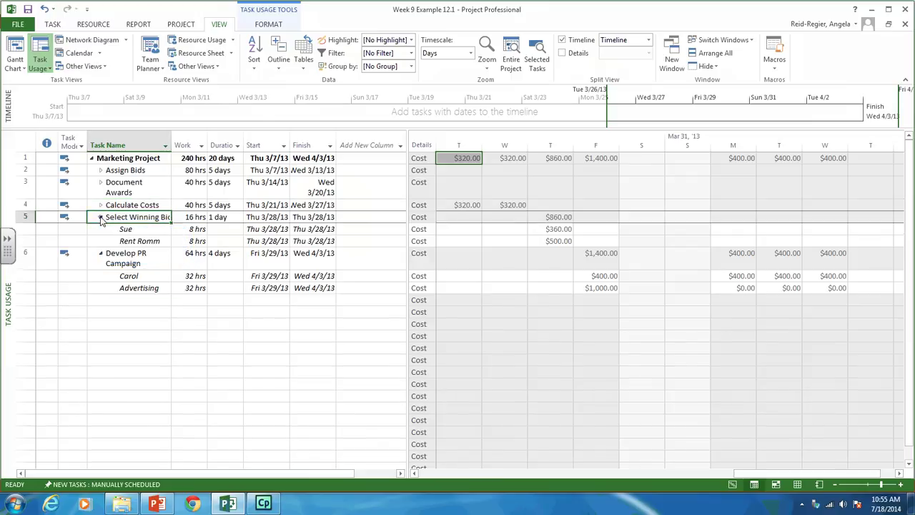
click(101, 218)
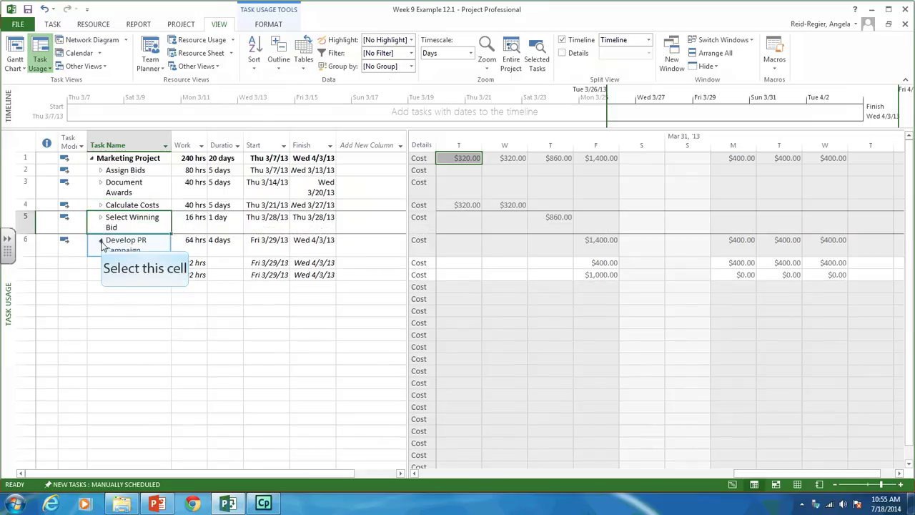
click(101, 242)
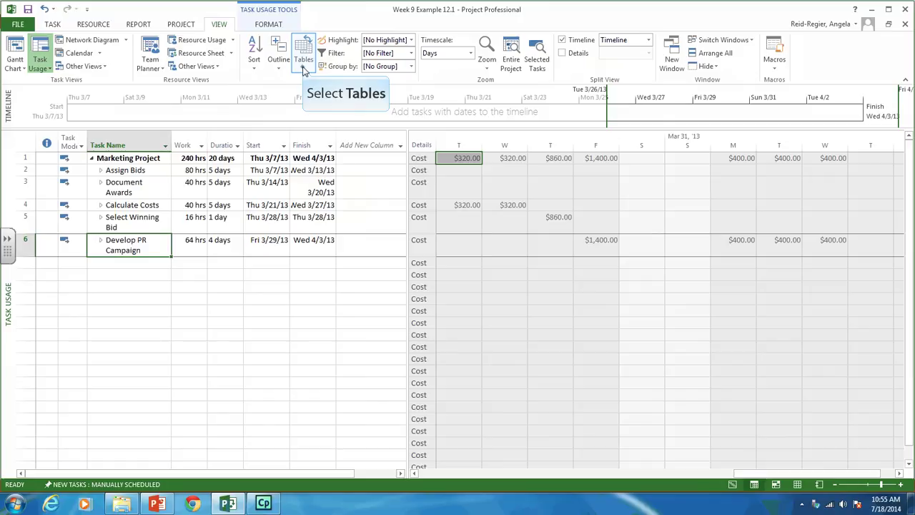
Step: Apply the Cost table to the Task Usage view
click(303, 70)
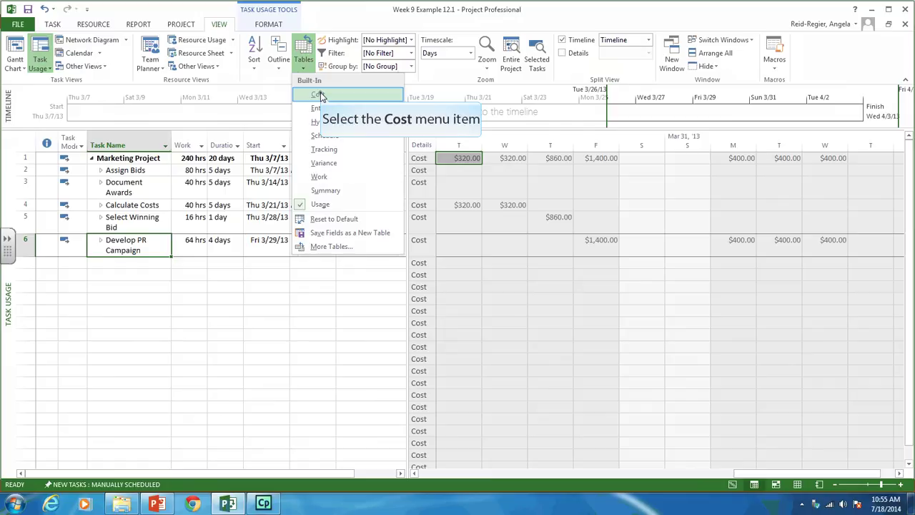
click(319, 95)
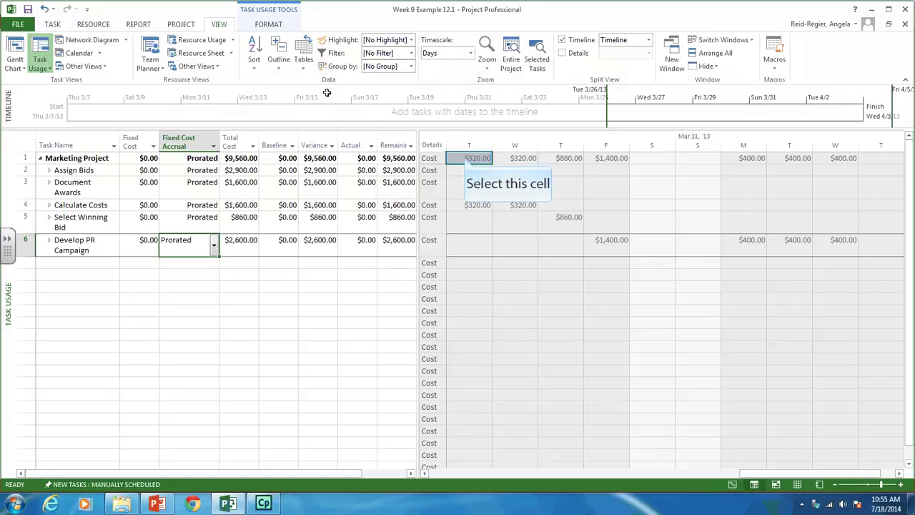
Step: Review the daily costs in the Marketing Project and Assign Bids rows across the weeks of the time-phased grid
click(464, 157)
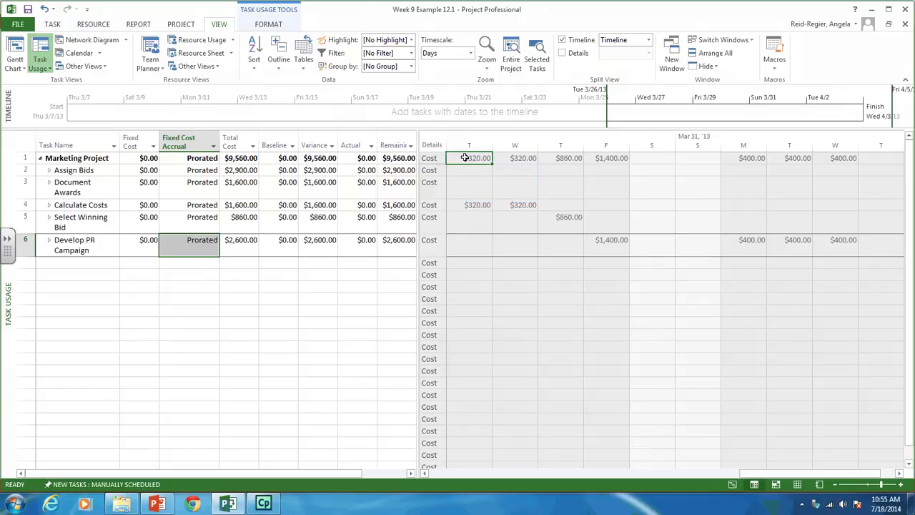
key(Left)
key(Left)
key(Left)
key(Right)
key(Right)
key(Right)
key(Right)
key(Right)
key(Right)
key(Right)
key(Left)
key(Left)
key(Left)
key(Left)
key(Left)
key(Down)
key(Down)
key(Up)
key(Right)
key(Right)
key(Right)
key(Right)
key(Right)
key(Right)
key(Right)
key(Right)
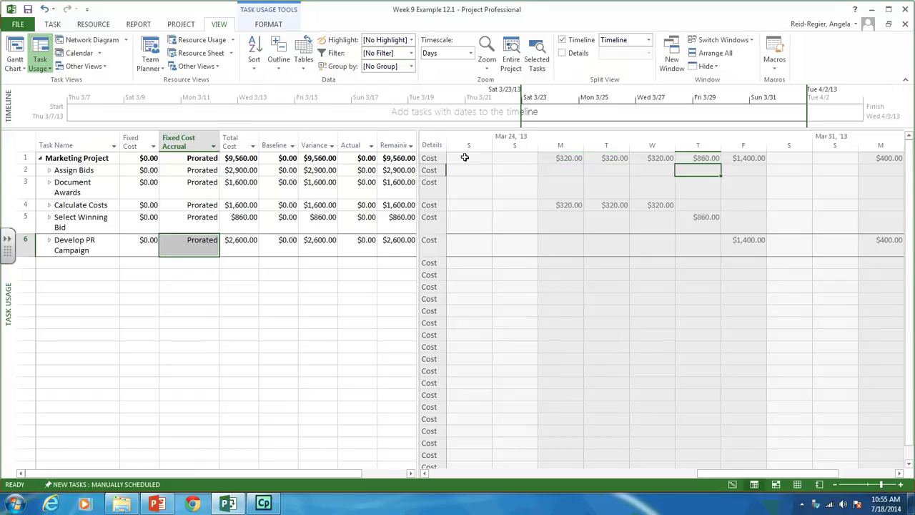
Step: Check the total costs of Marketing Project and Assign Bids, and inspect Assign Bids' daily costs back to the week of Mar 10, '13
drag(146, 158, 232, 158)
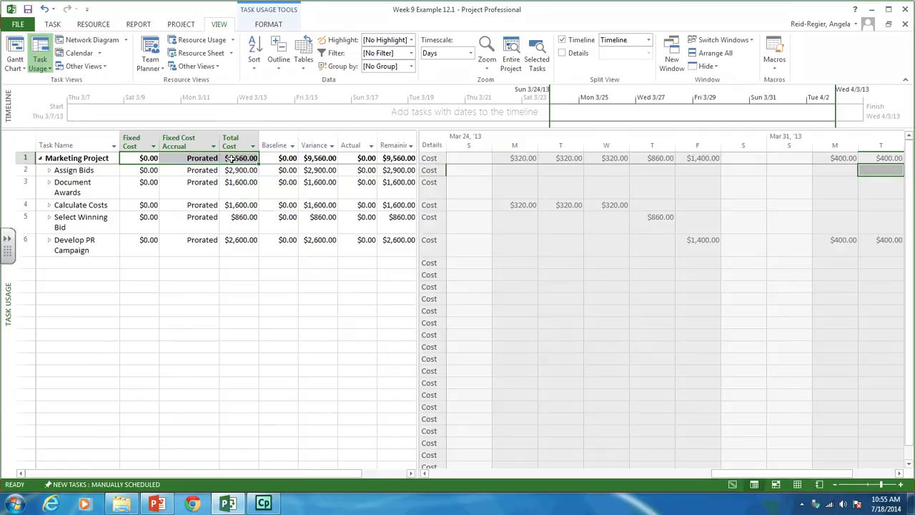
click(230, 172)
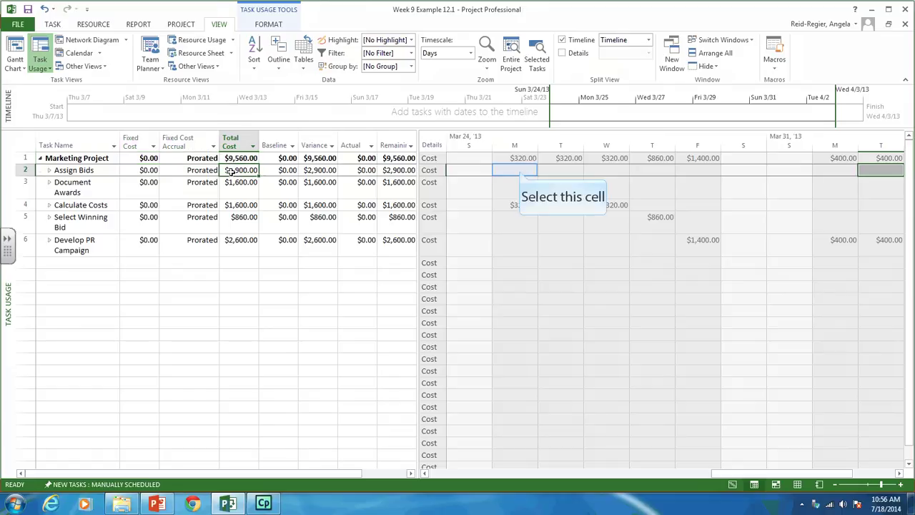
click(520, 171)
key(Left)
key(Left)
key(Left)
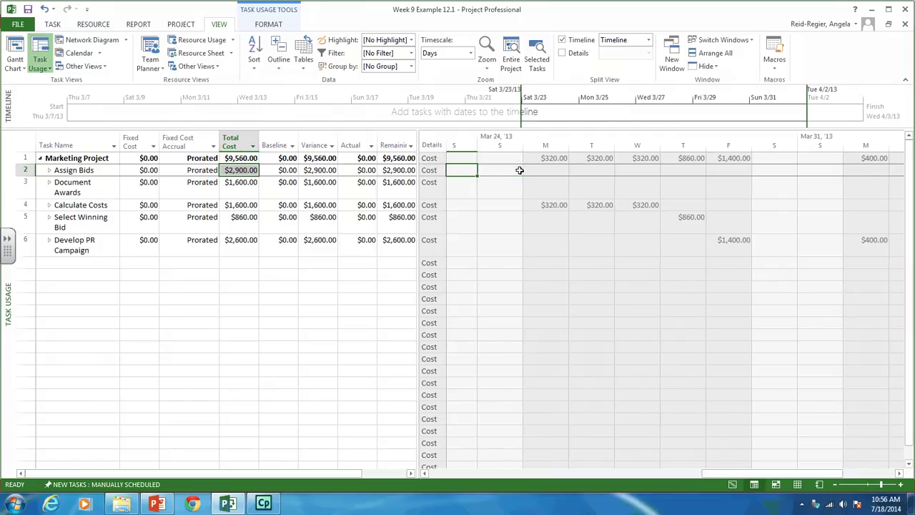
key(Left)
key(Left)
key(Left)
key(Left)
key(Left)
key(Left)
key(Left)
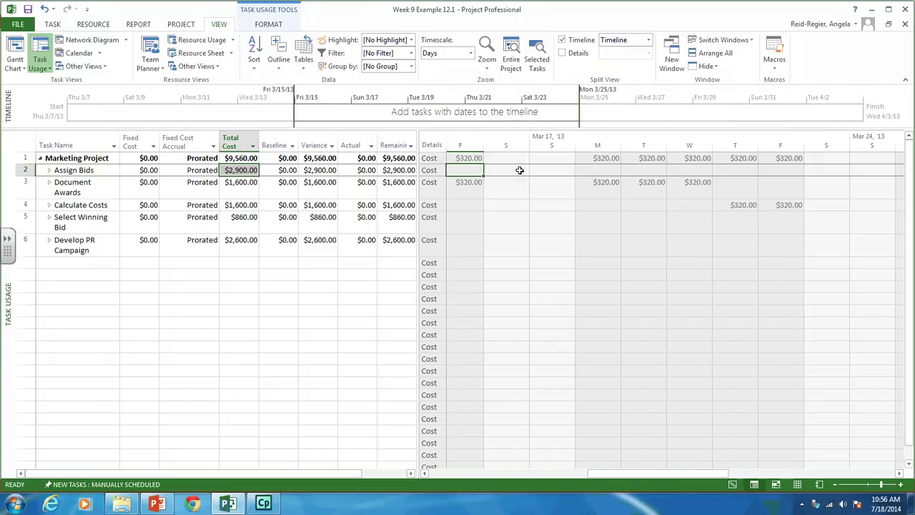
key(Left)
key(Left)
key(Left)
key(Left)
key(Left)
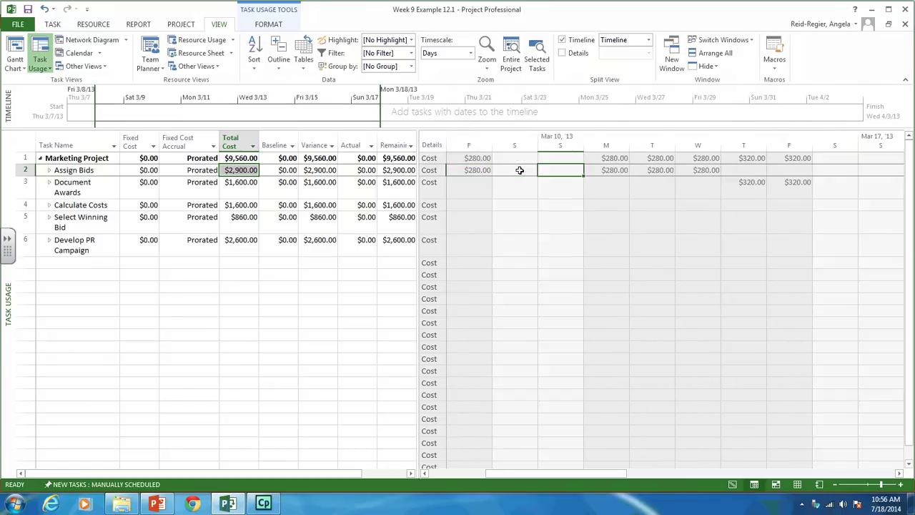
key(Right)
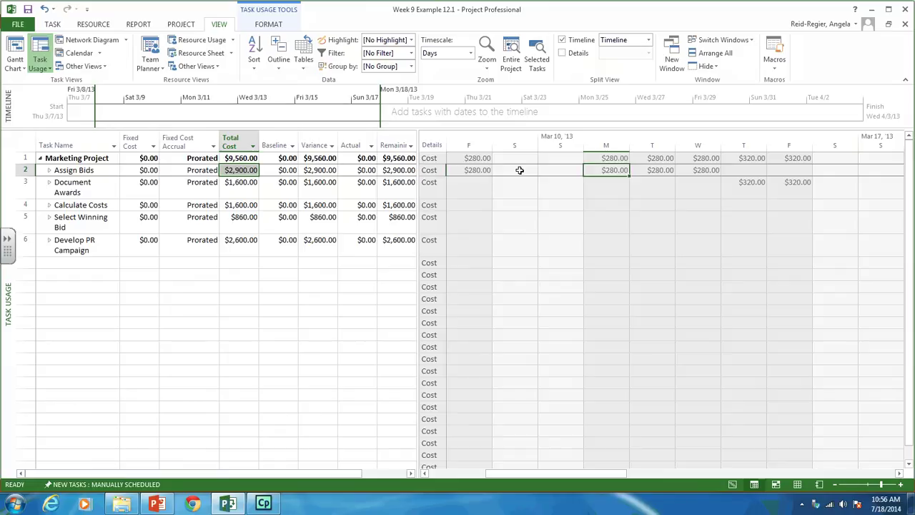
key(Right)
key(Right)
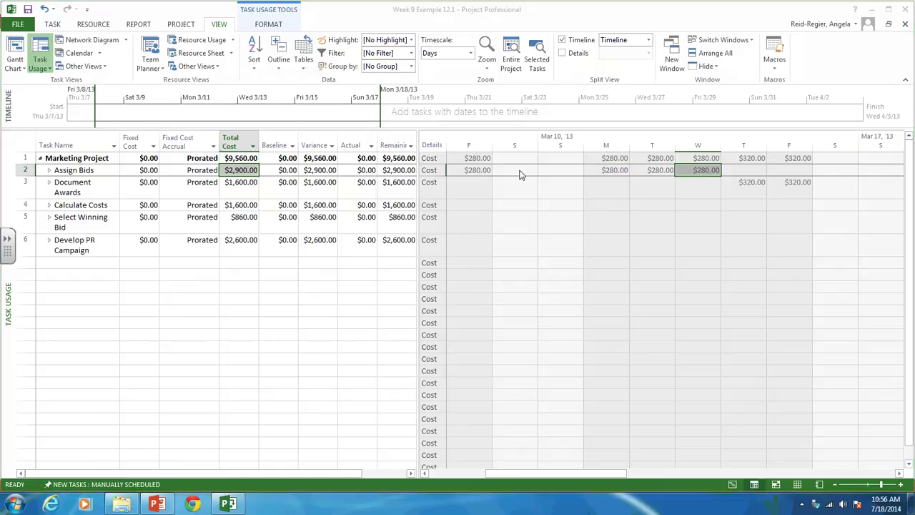